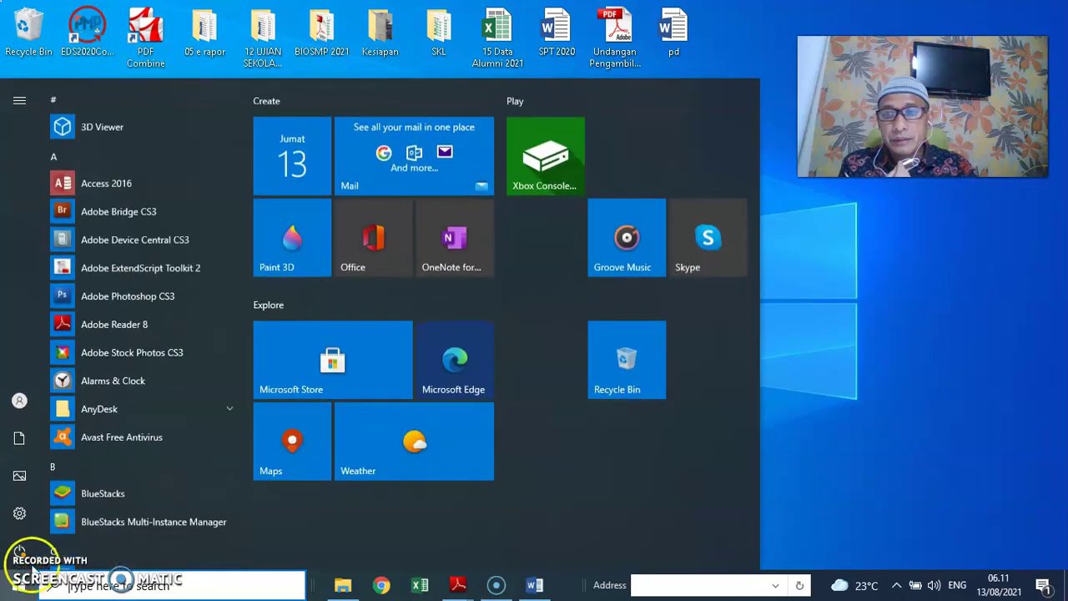
# Launch Word 2016 and create a blank document in a maximized window
pyautogui.scroll(-15, 154, 400)
pyautogui.scroll(-18, 155, 415)
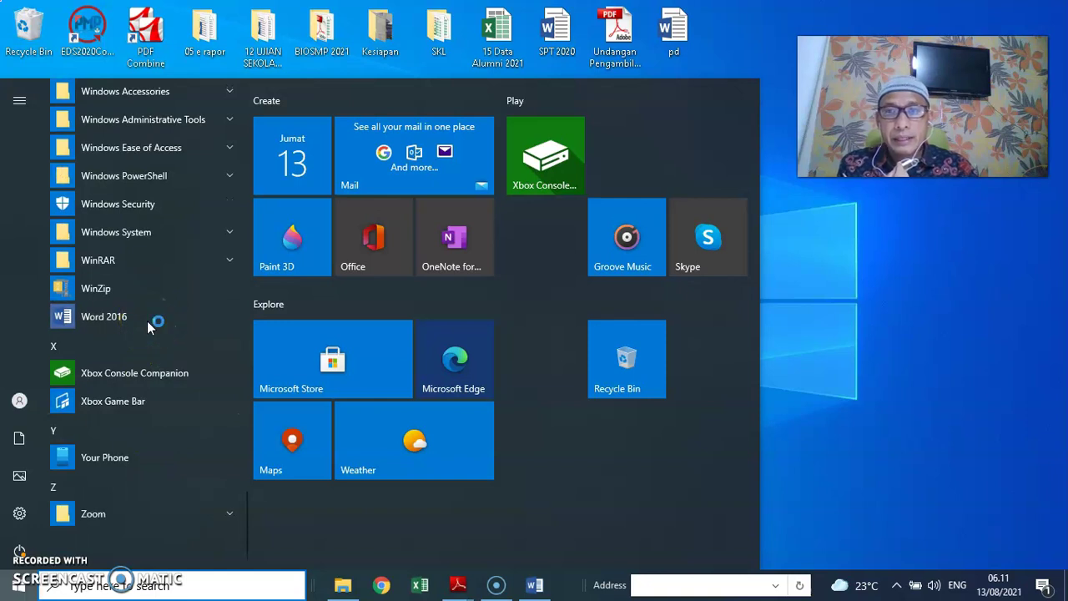
pyautogui.click(147, 322)
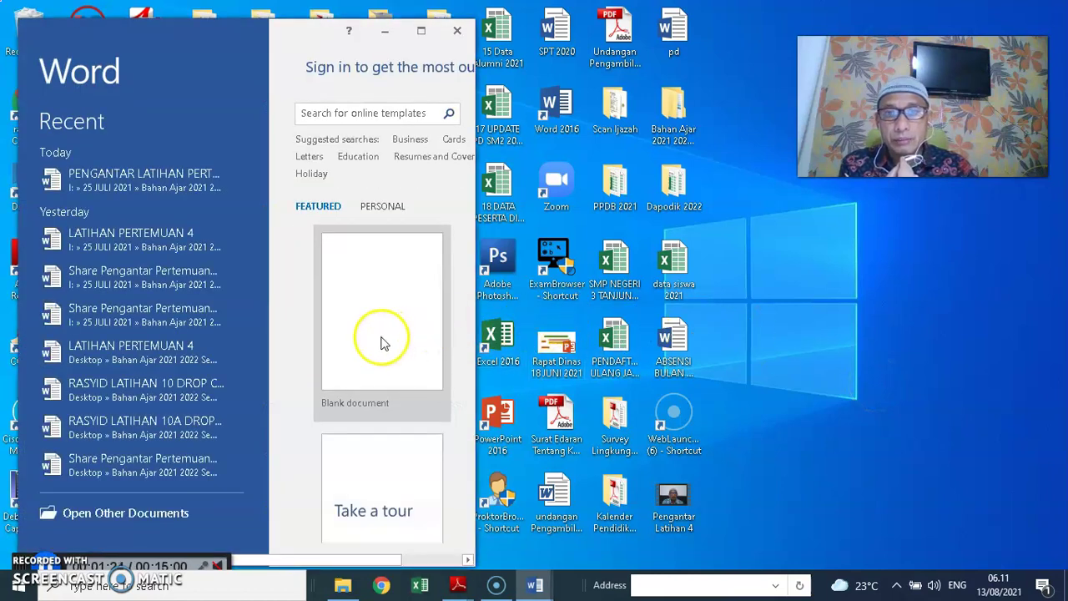
pyautogui.click(381, 342)
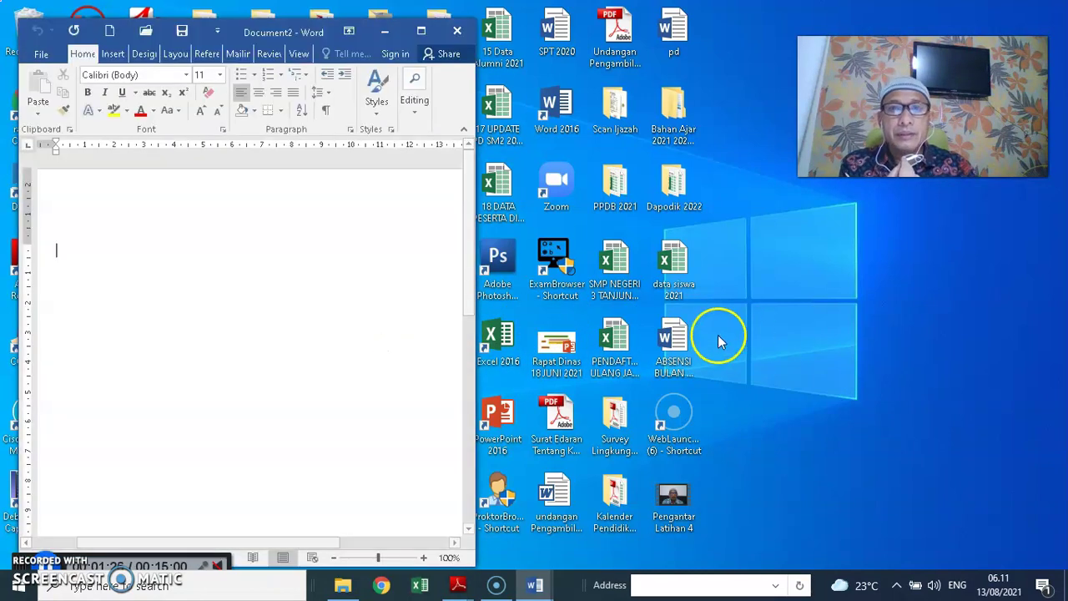
pyautogui.click(422, 31)
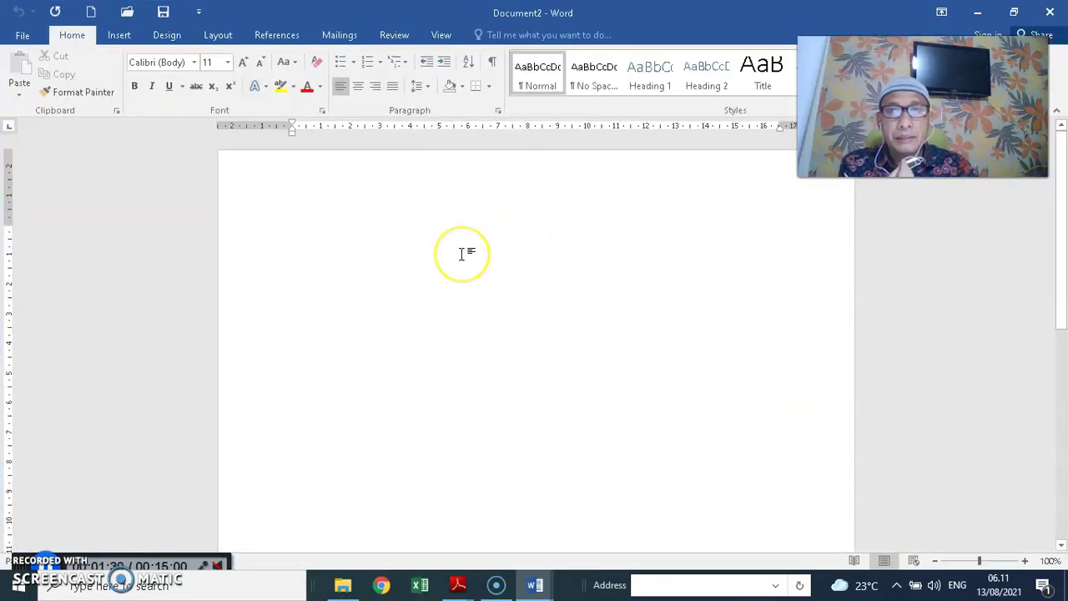
# Close the current document and create a new blank document in a maximized Word window
pyautogui.click(1052, 13)
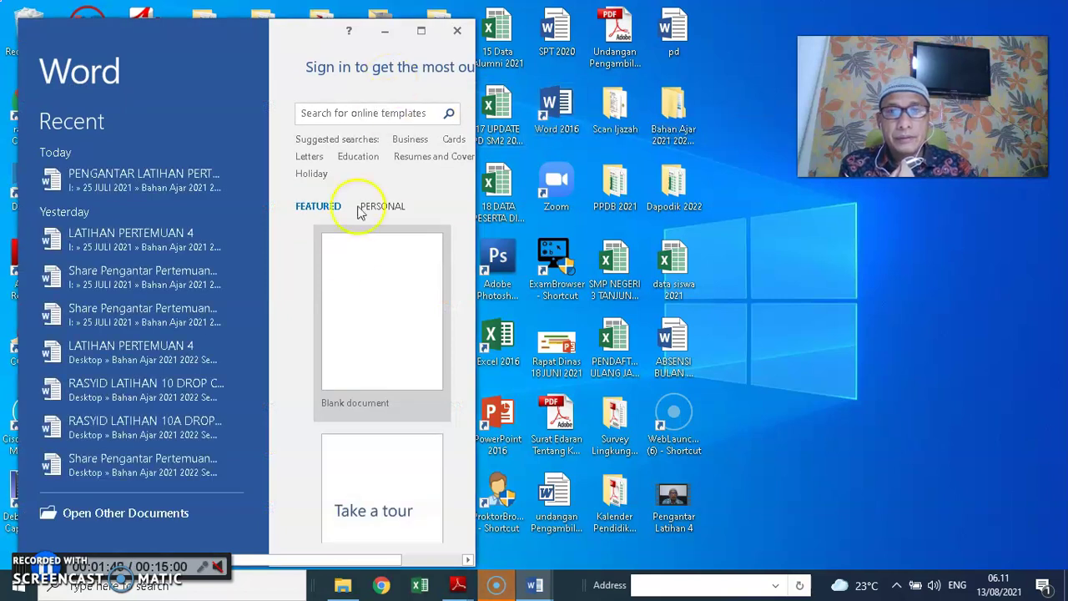
pyautogui.click(373, 329)
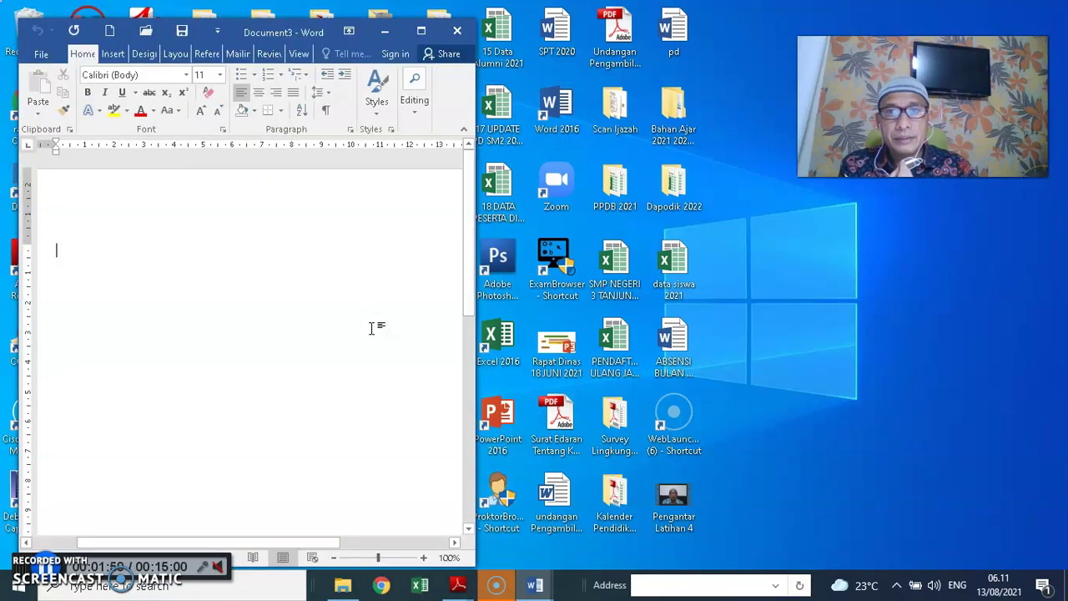
pyautogui.click(420, 31)
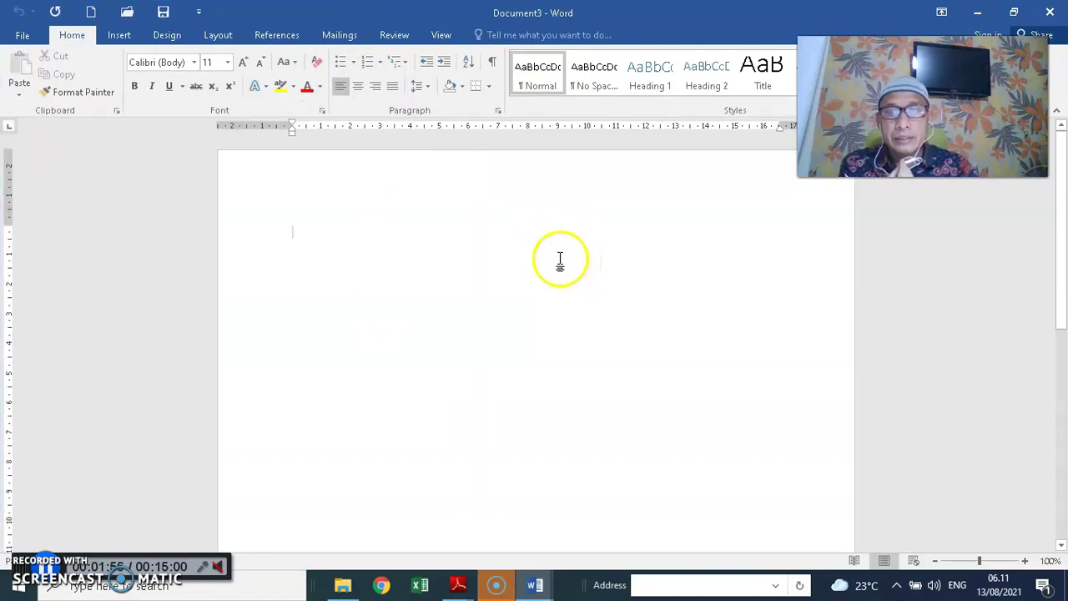
# Examine the file management commands, the blank page at different zoom levels, and the commands for inserting content
pyautogui.click(22, 39)
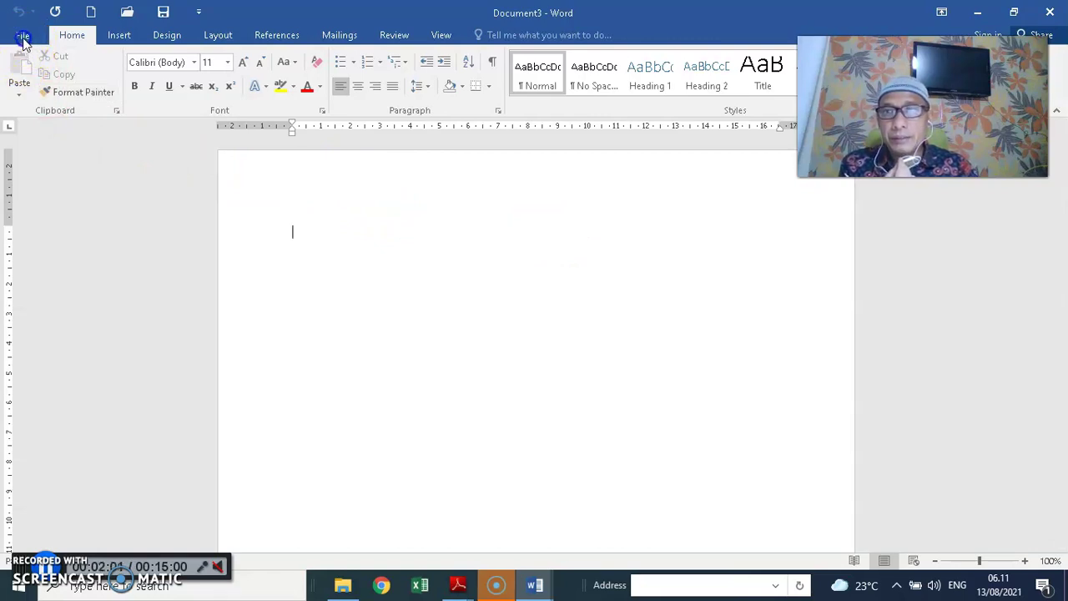
pyautogui.click(23, 38)
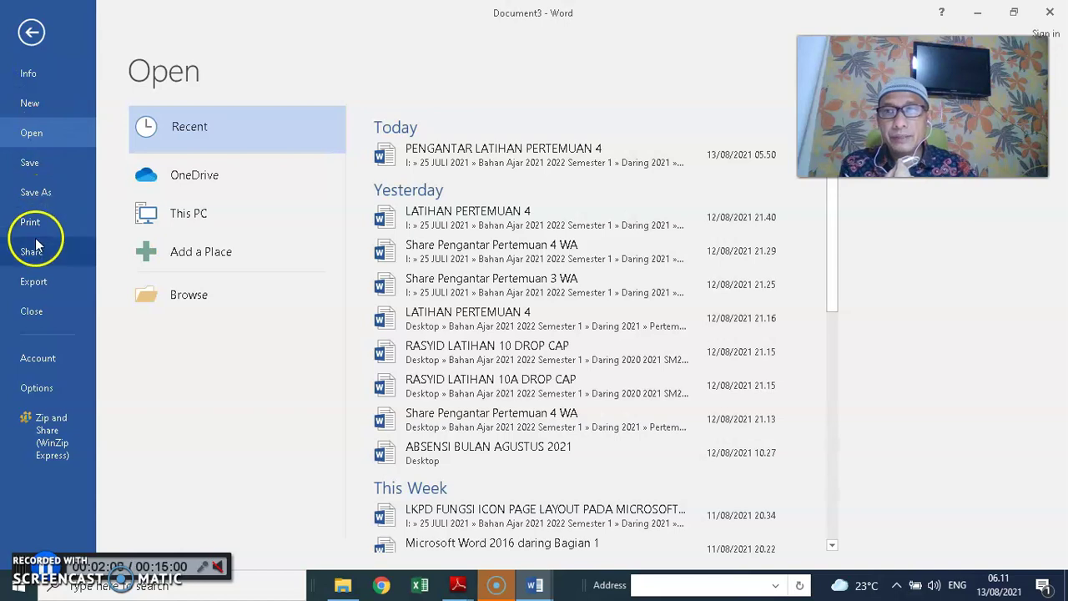
pyautogui.click(31, 32)
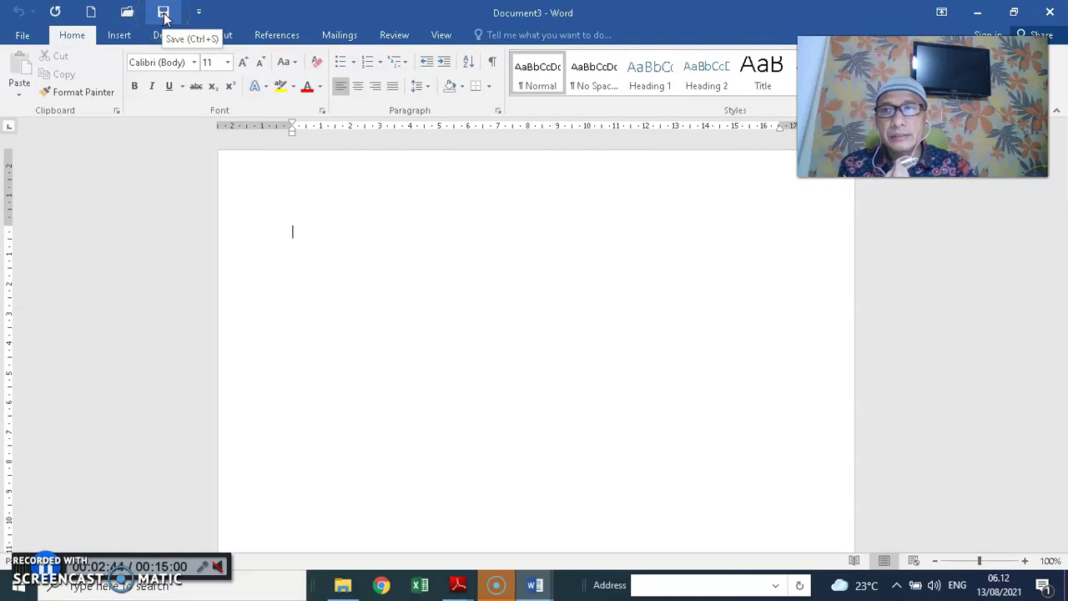
pyautogui.click(23, 36)
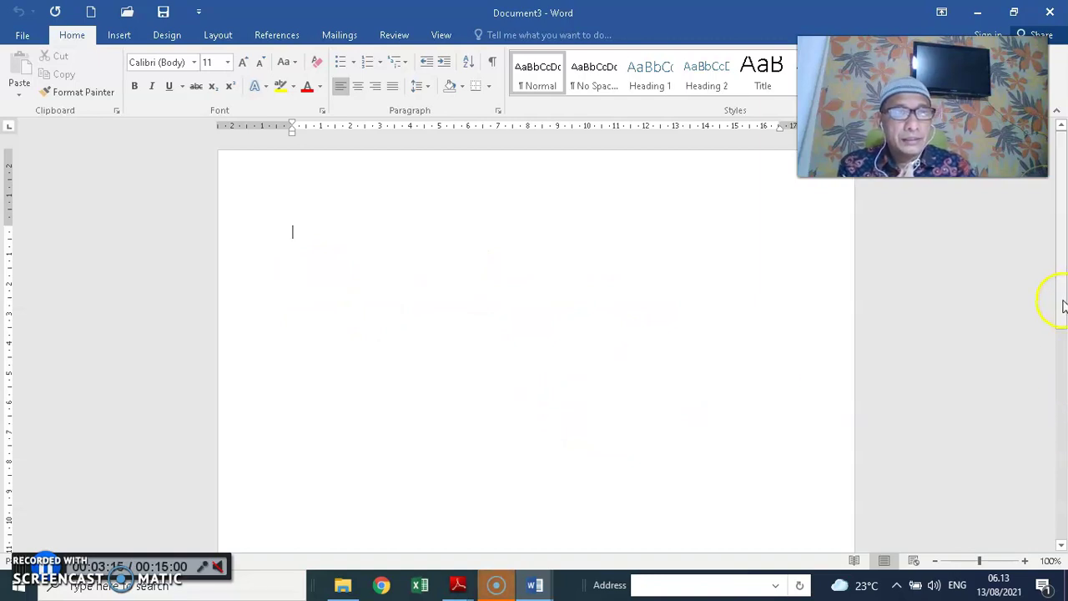
pyautogui.moveTo(1063, 302); pyautogui.dragTo(1065, 510)
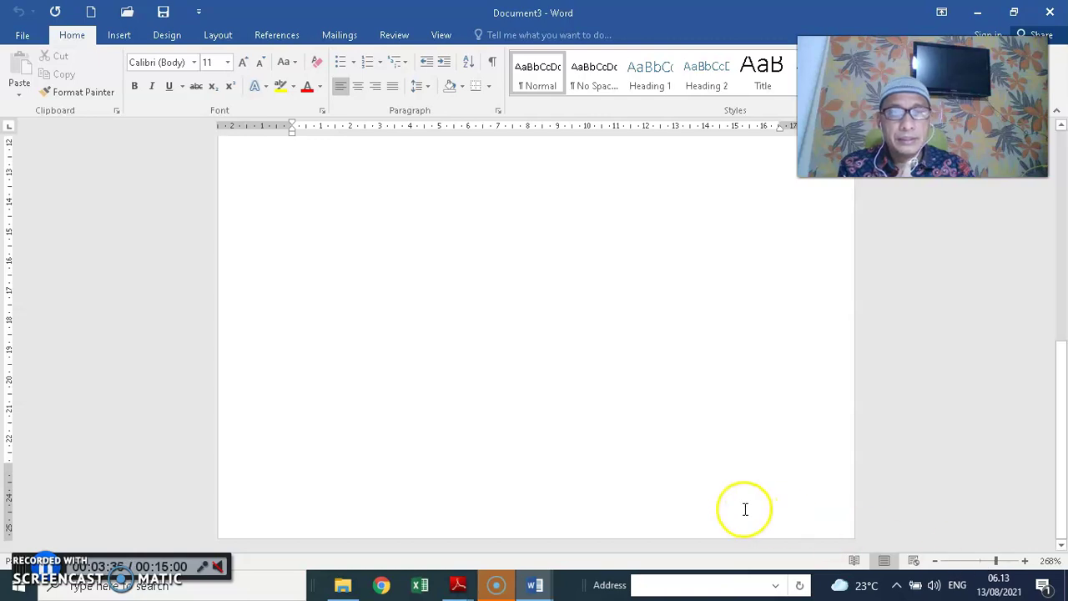
pyautogui.moveTo(999, 567); pyautogui.dragTo(1005, 565)
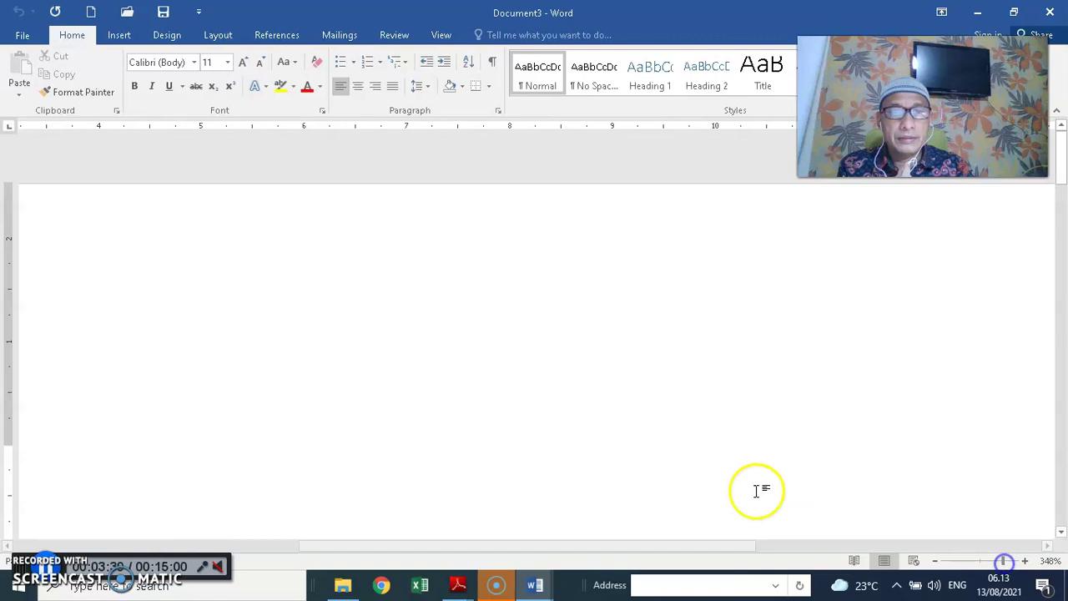
pyautogui.moveTo(745, 553); pyautogui.dragTo(591, 532)
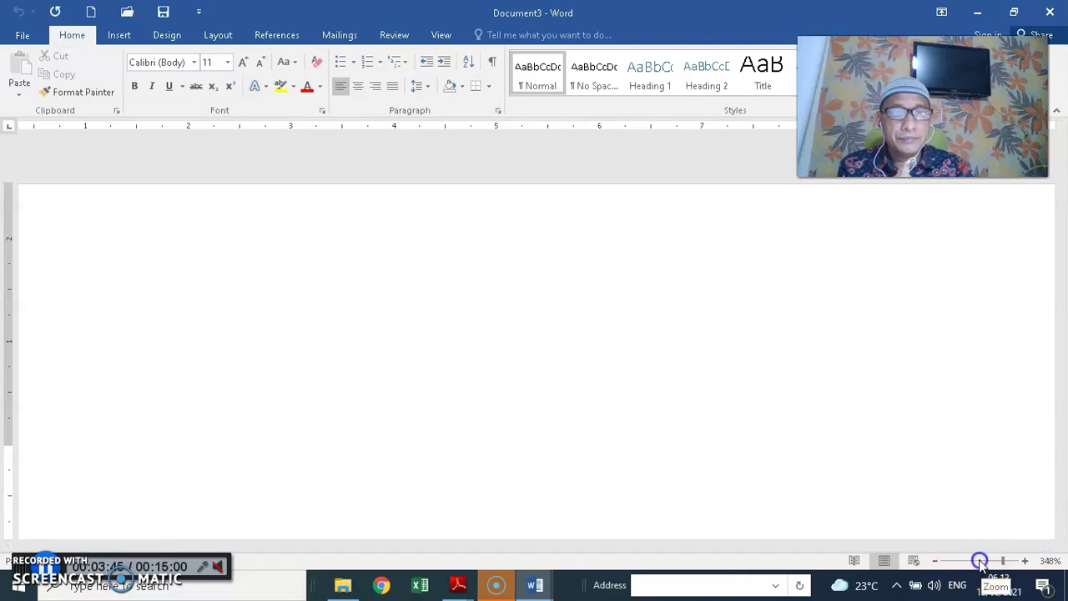
pyautogui.click(977, 561)
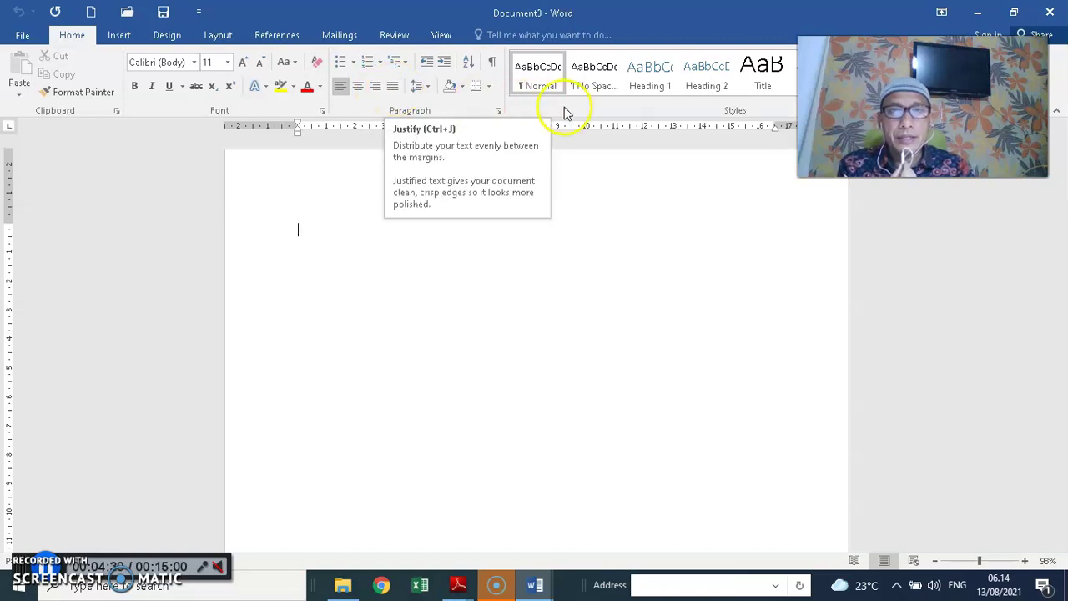
pyautogui.click(121, 36)
pyautogui.click(318, 261)
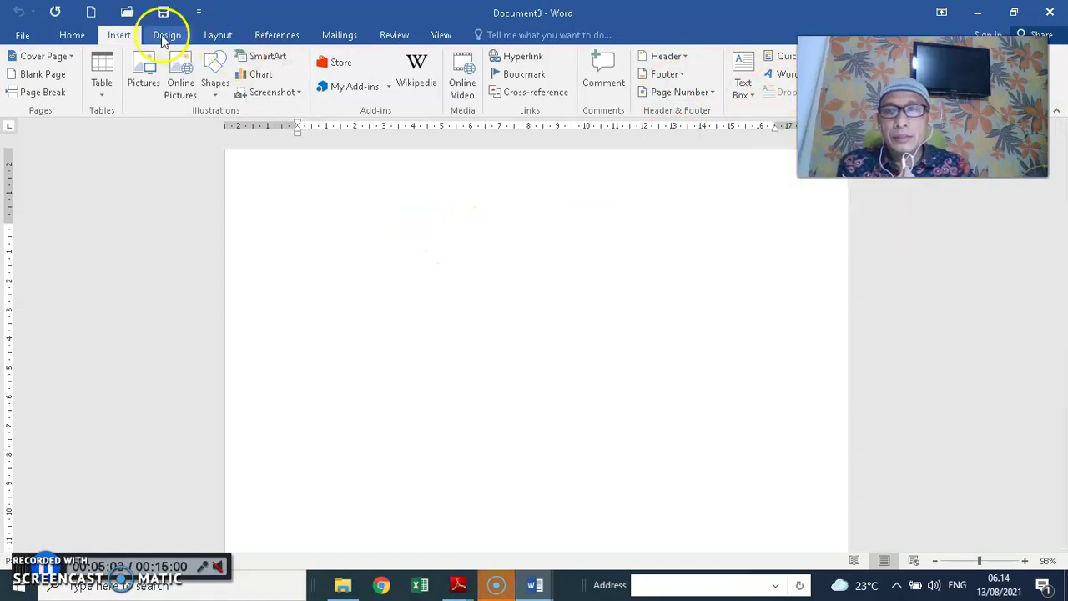
# Set the whole document's left margin to 3.54 cm and recheck the custom margin settings
pyautogui.click(218, 36)
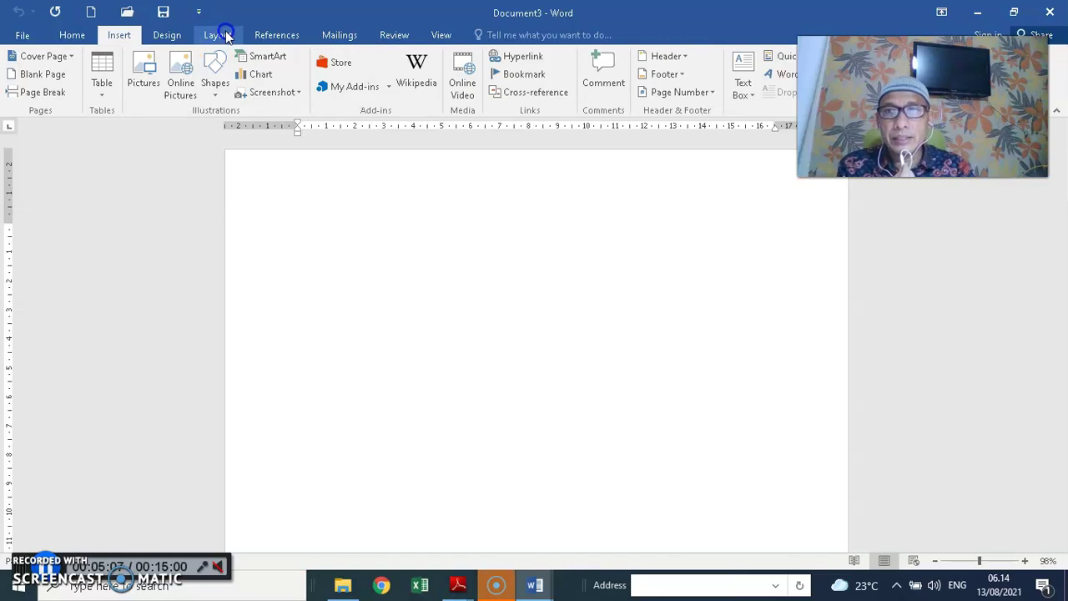
pyautogui.click(215, 36)
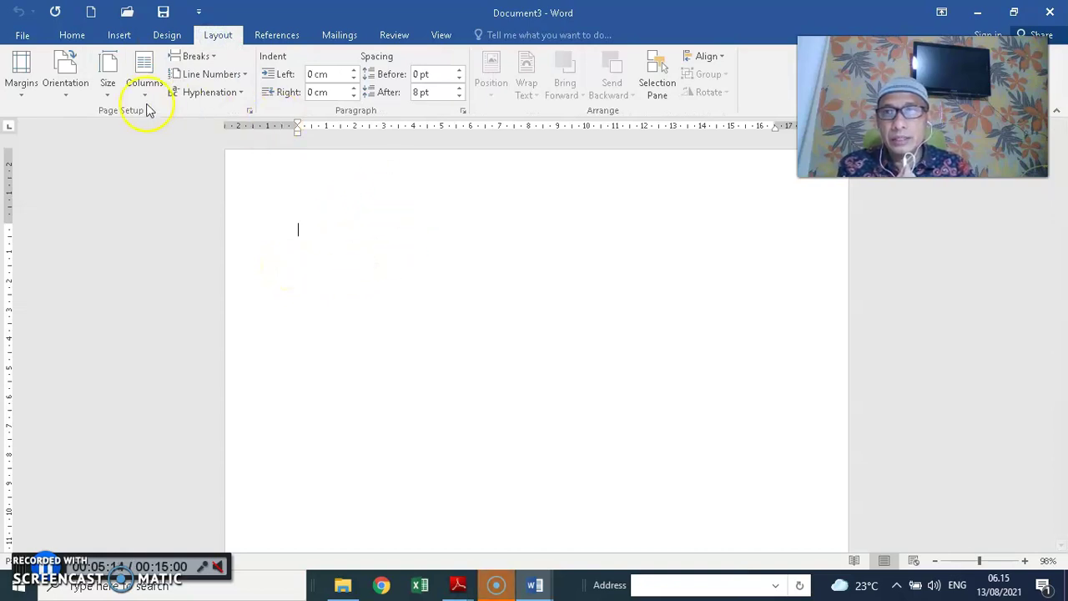
pyautogui.click(21, 87)
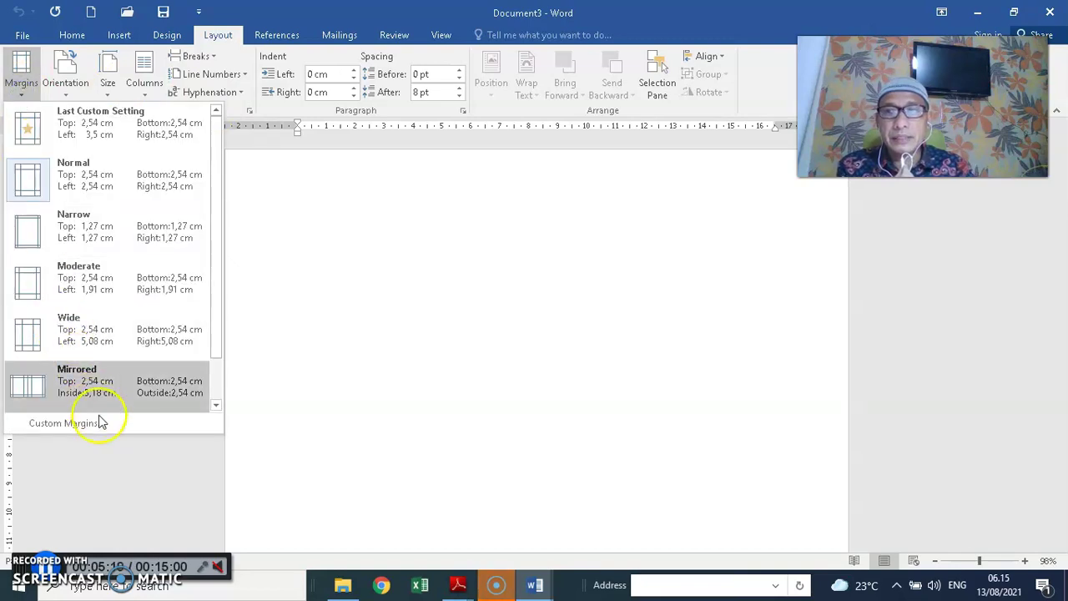
pyautogui.click(102, 424)
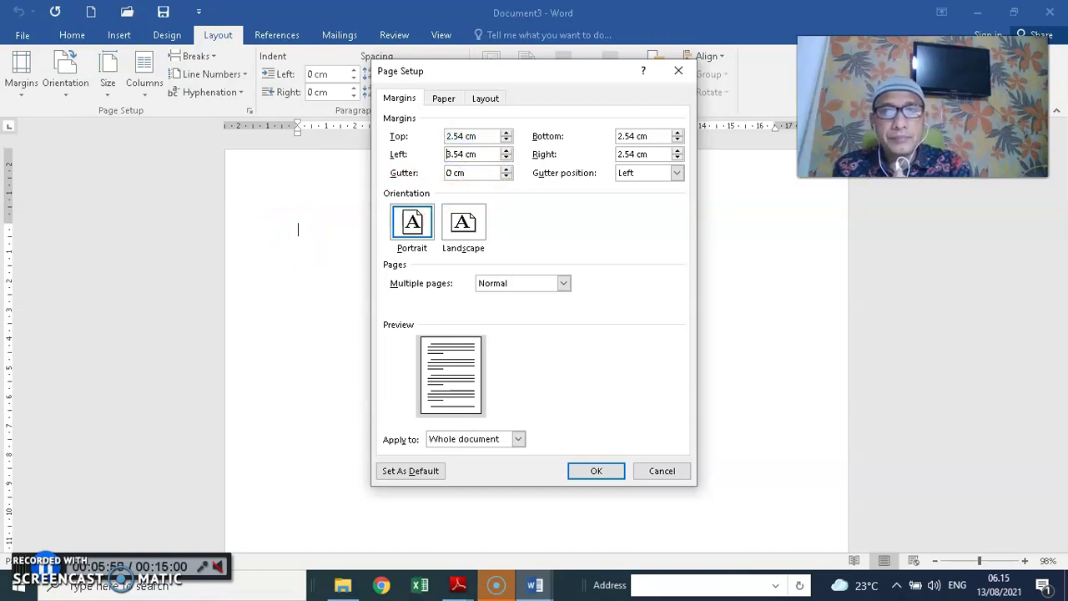
pyautogui.click(592, 472)
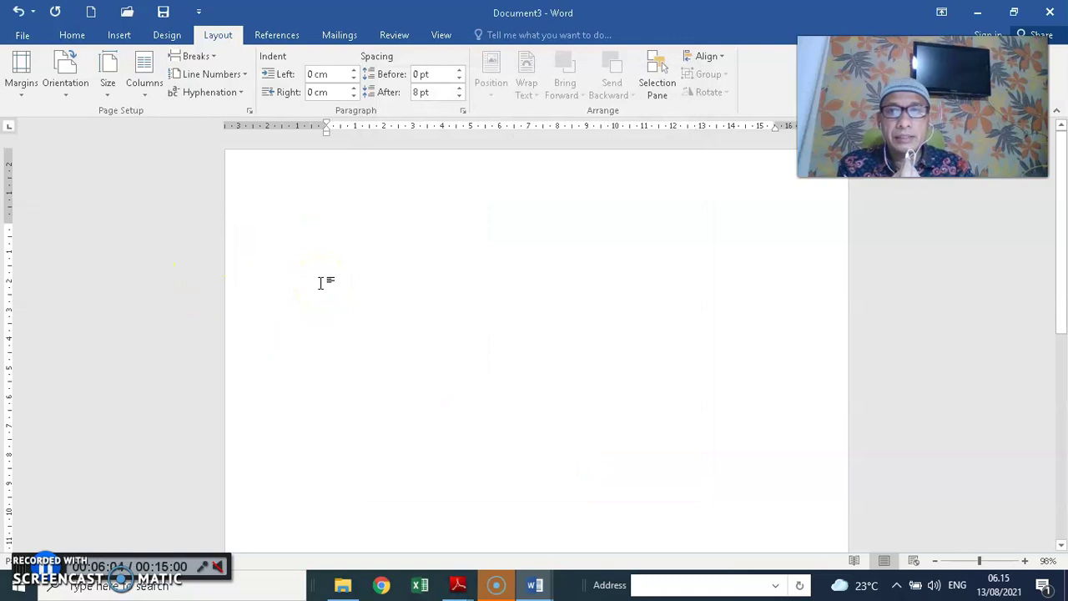
pyautogui.click(24, 87)
pyautogui.click(88, 423)
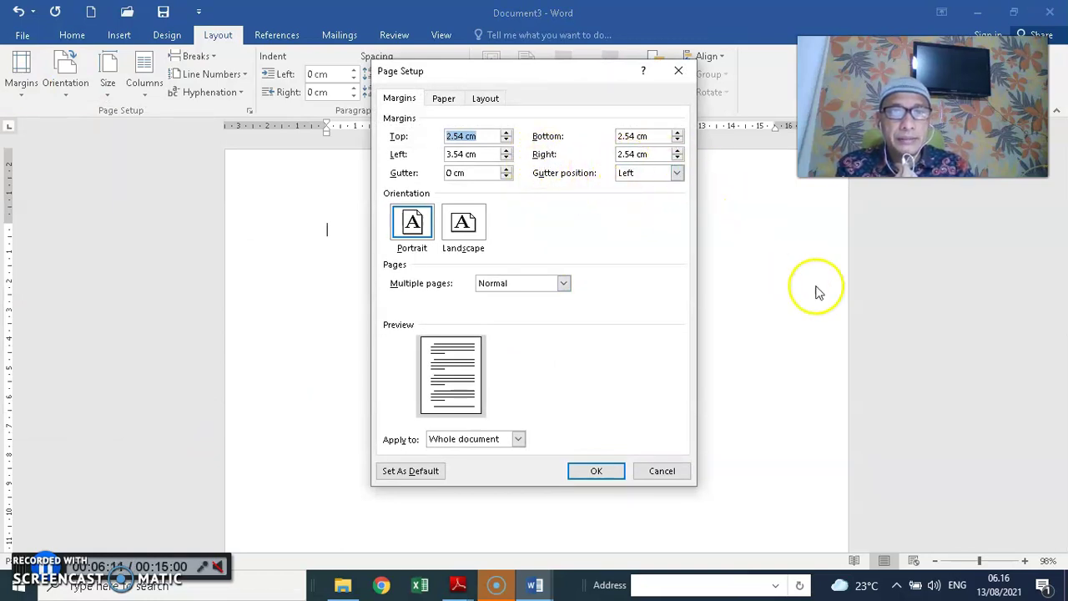
pyautogui.click(594, 473)
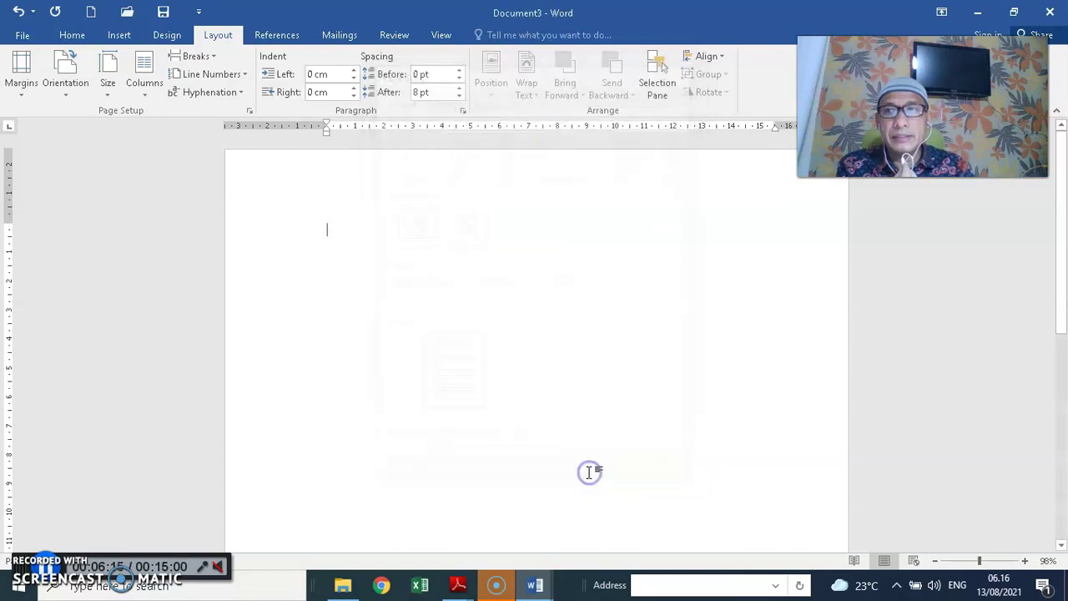
# Change the page orientation to landscape and return it to portrait
pyautogui.click(67, 94)
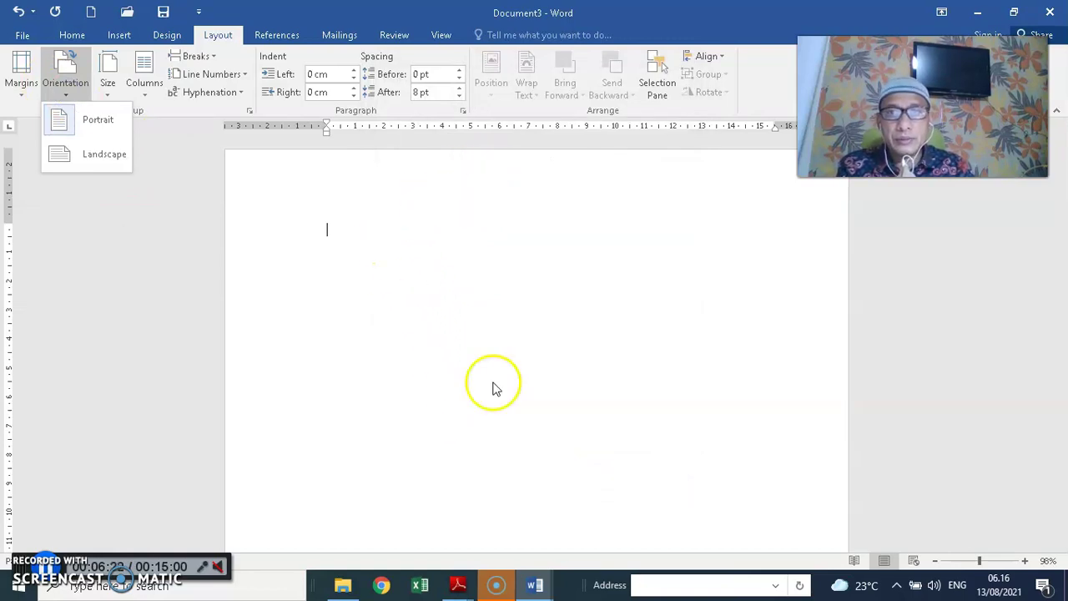
pyautogui.click(96, 161)
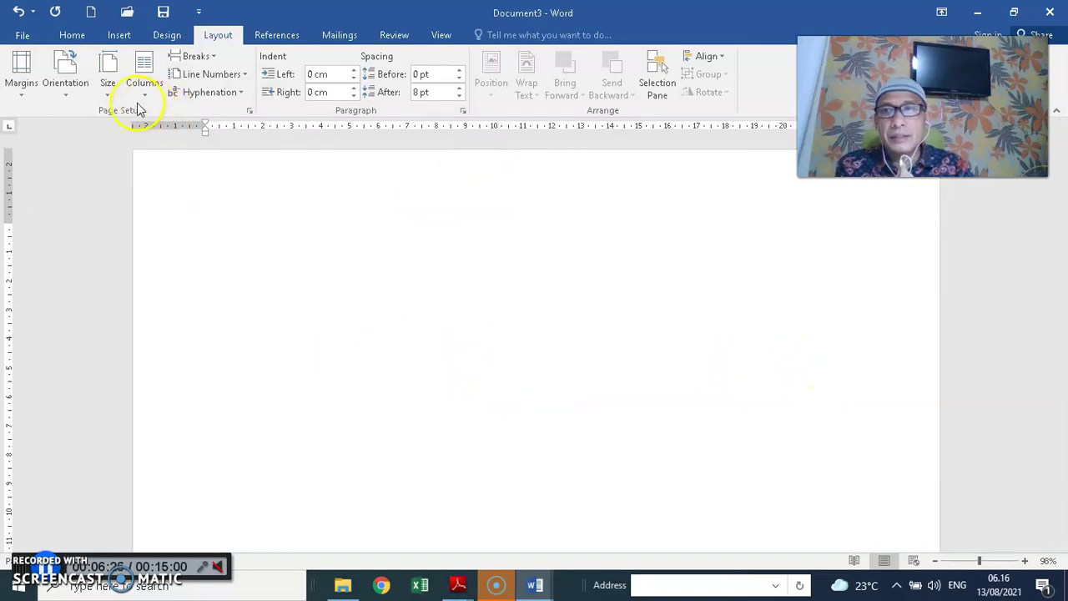
pyautogui.click(59, 83)
pyautogui.click(87, 129)
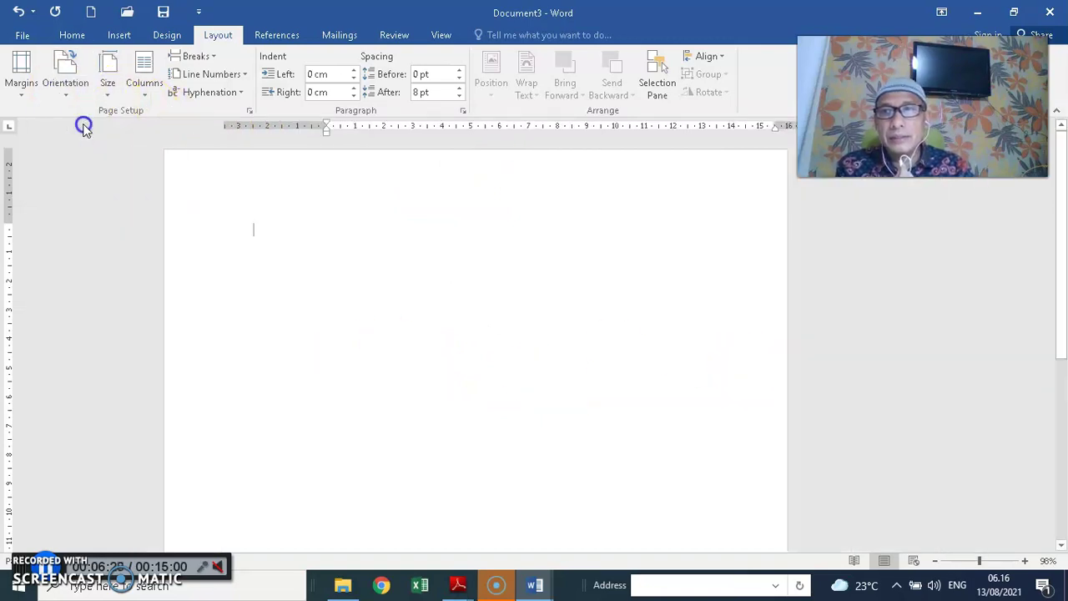
# Browse the available paper sizes without choosing one, and look over the footnote and reference commands
pyautogui.click(104, 96)
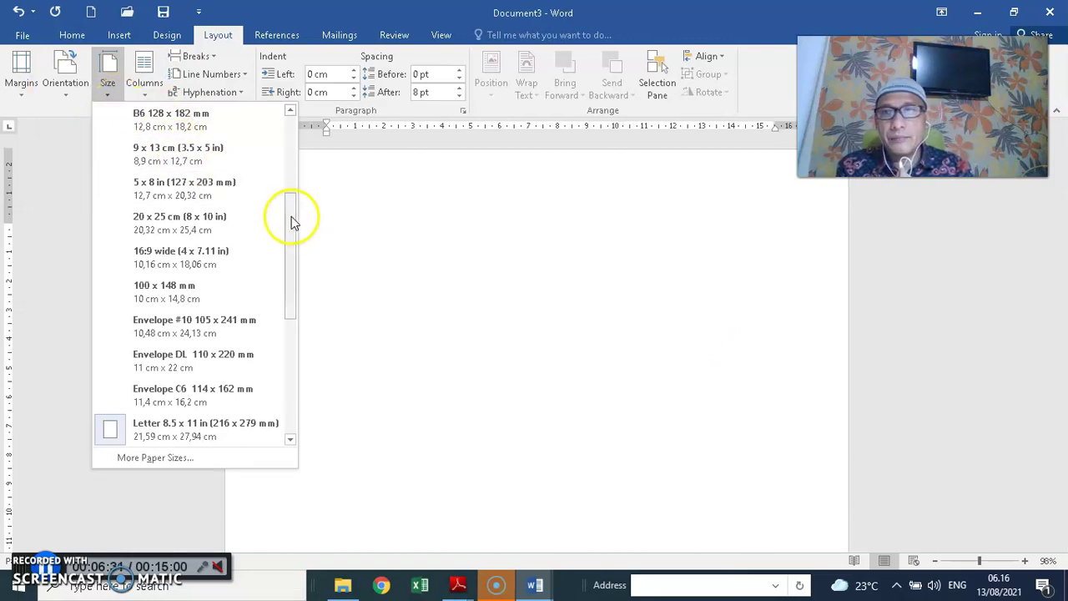
pyautogui.moveTo(288, 214); pyautogui.dragTo(284, 127)
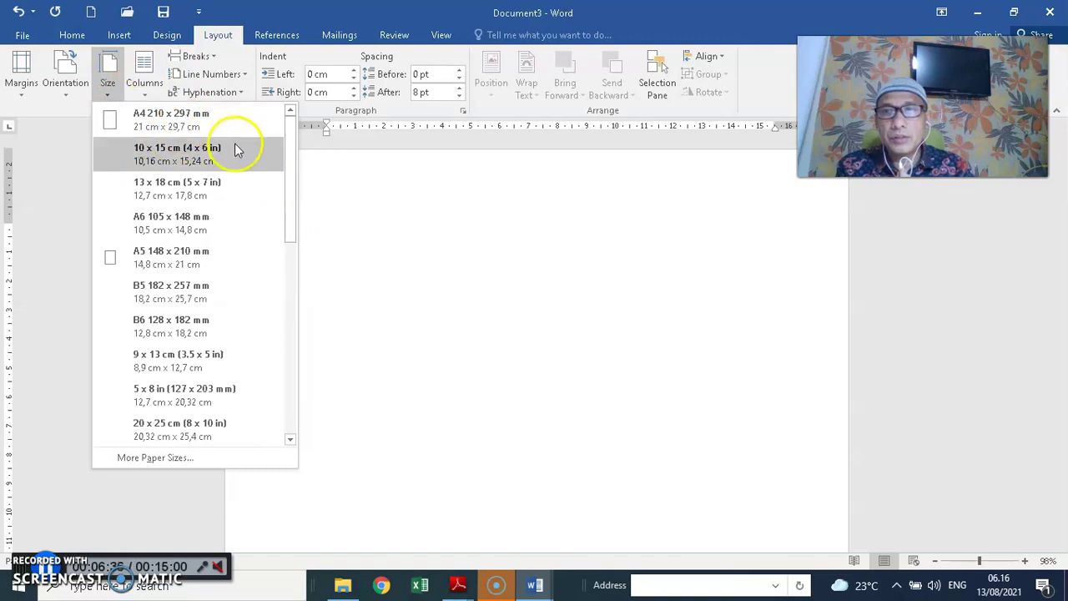
pyautogui.moveTo(289, 159); pyautogui.dragTo(293, 293)
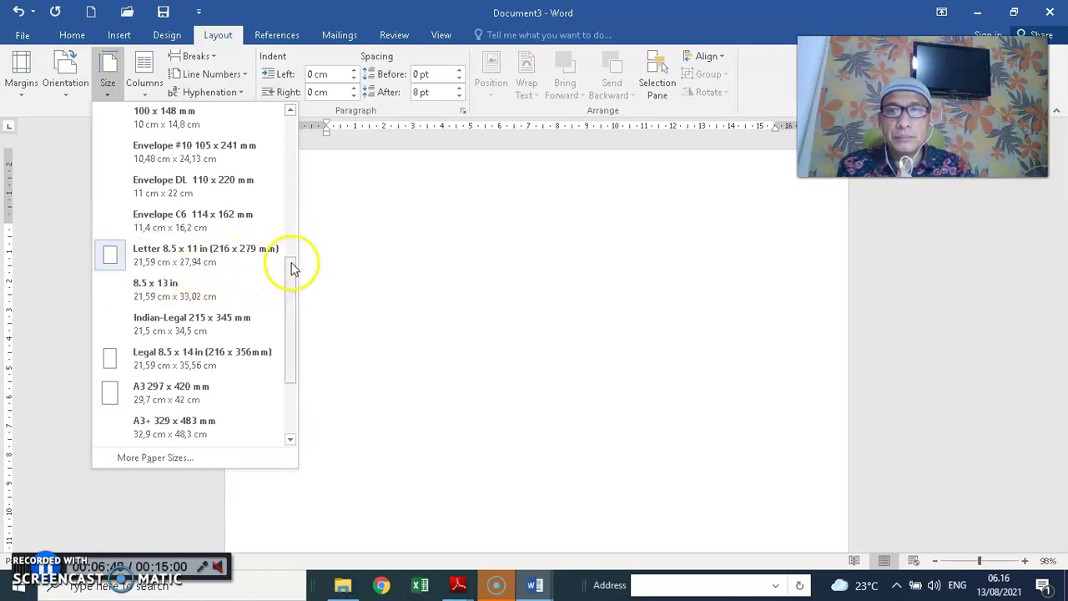
pyautogui.moveTo(293, 272); pyautogui.dragTo(292, 303)
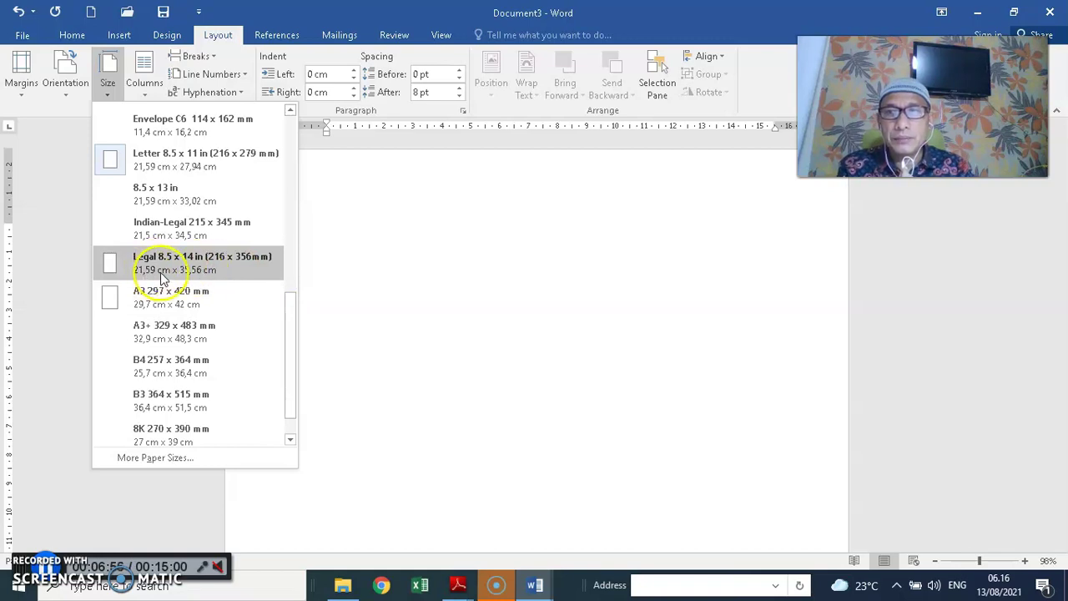
pyautogui.moveTo(293, 325); pyautogui.dragTo(300, 221)
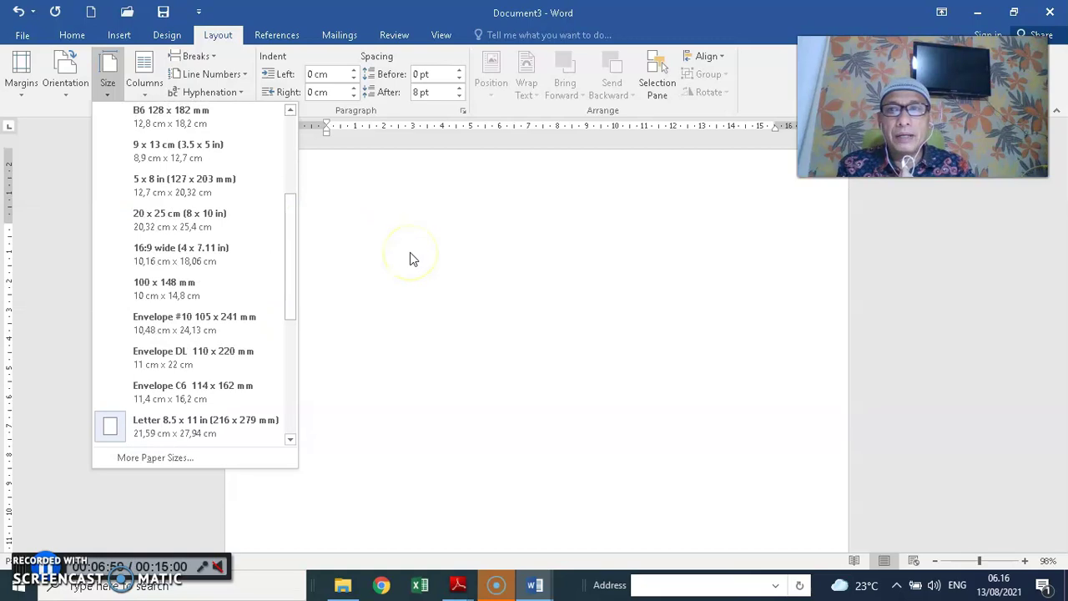
pyautogui.click(409, 258)
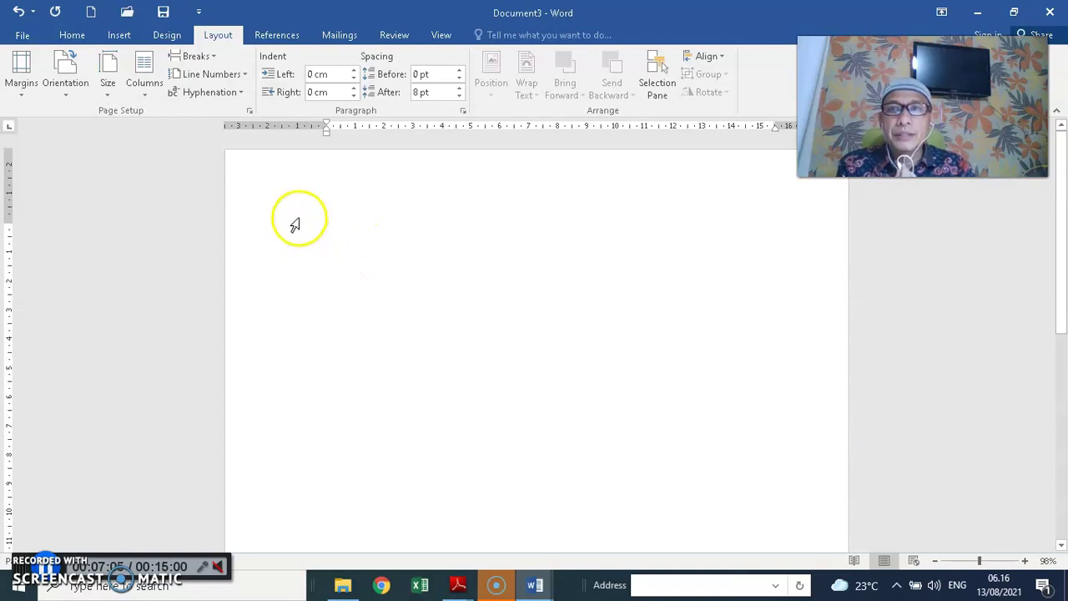
pyautogui.click(277, 37)
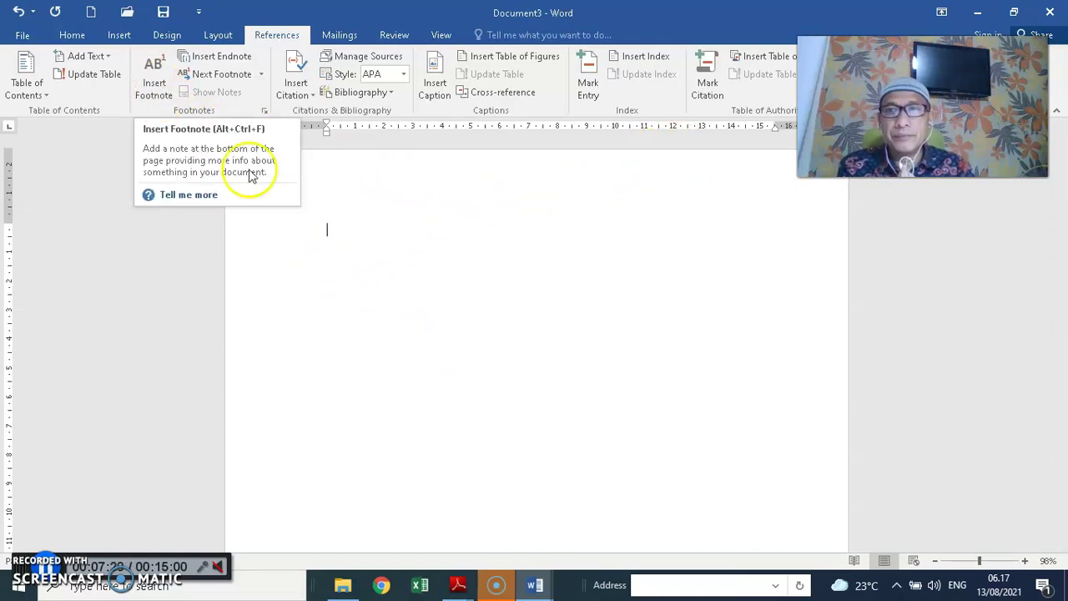
pyautogui.click(451, 279)
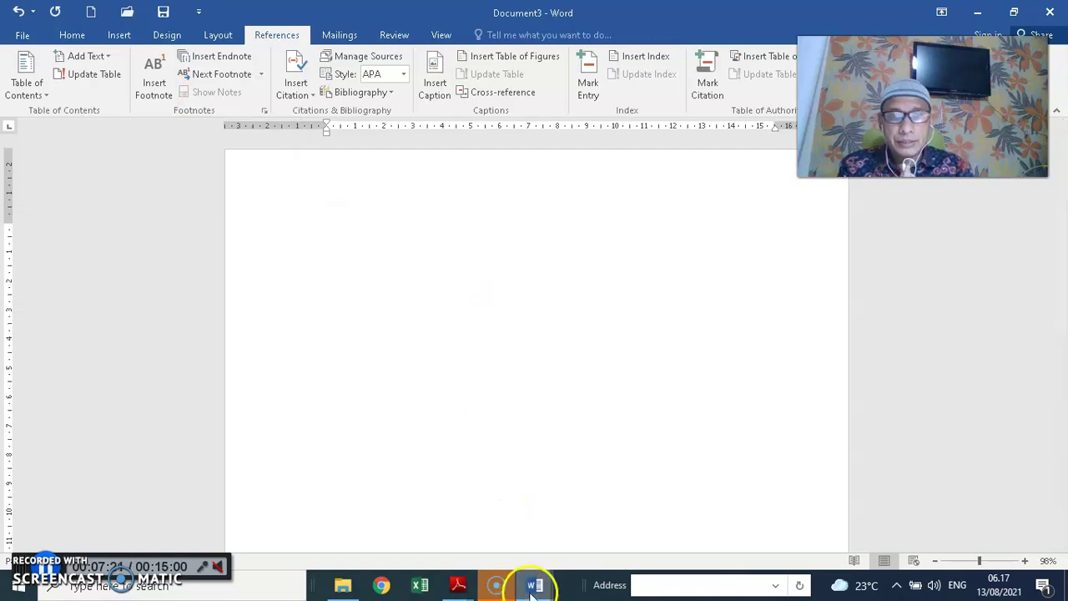
# Switch to Adobe Reader and examine the LATIHAN PERTEMUAN 4 exercise sheet, including its header, drop cap, footnotes, footer and page number
pyautogui.moveTo(537, 582)
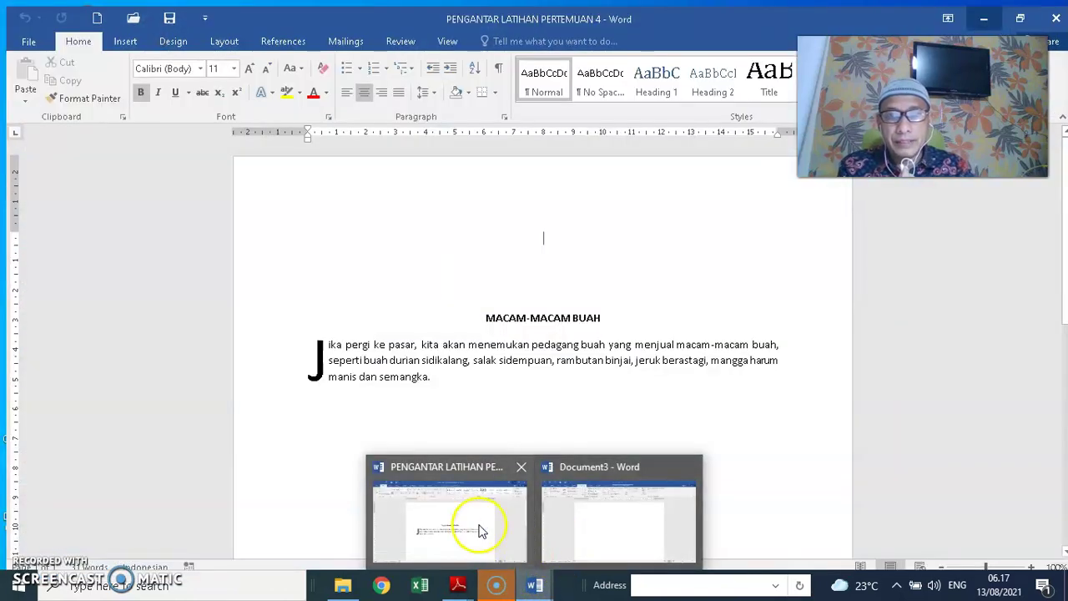
pyautogui.click(479, 527)
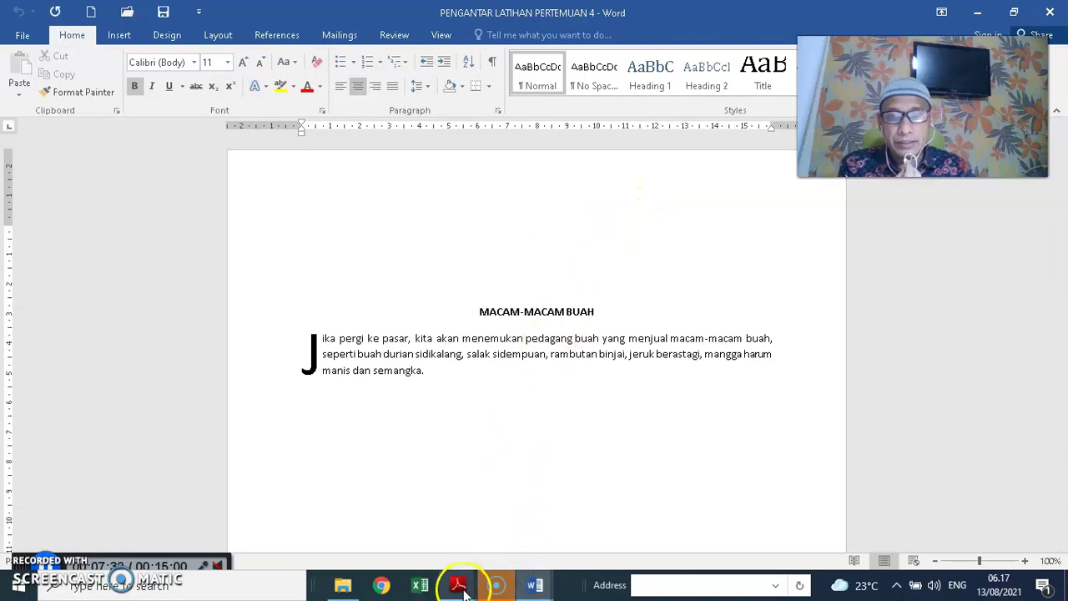
pyautogui.moveTo(461, 570)
pyautogui.click(459, 542)
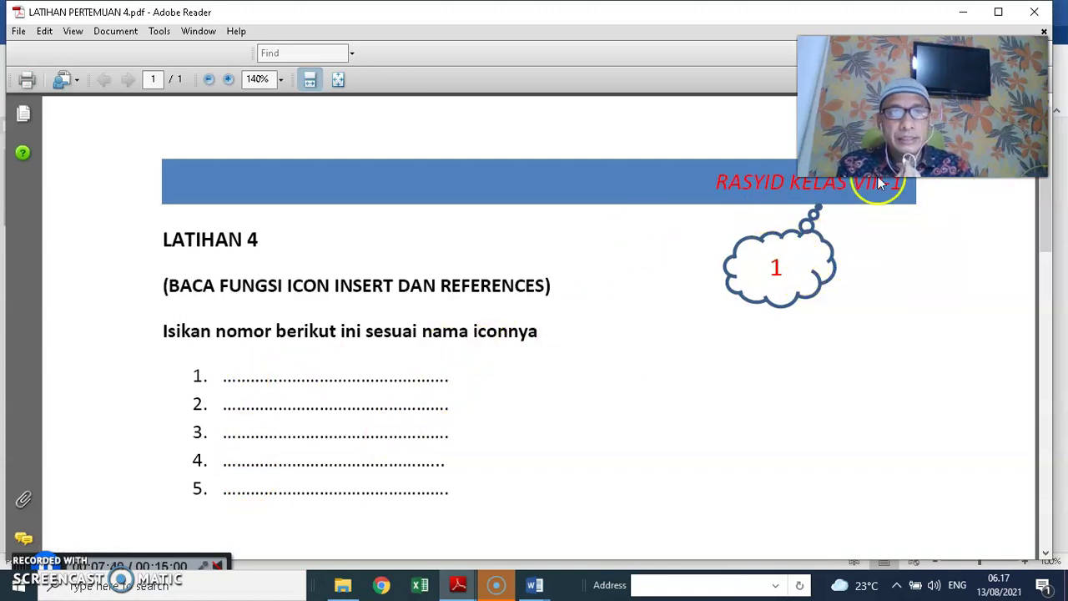
pyautogui.scroll(-5, 676, 371)
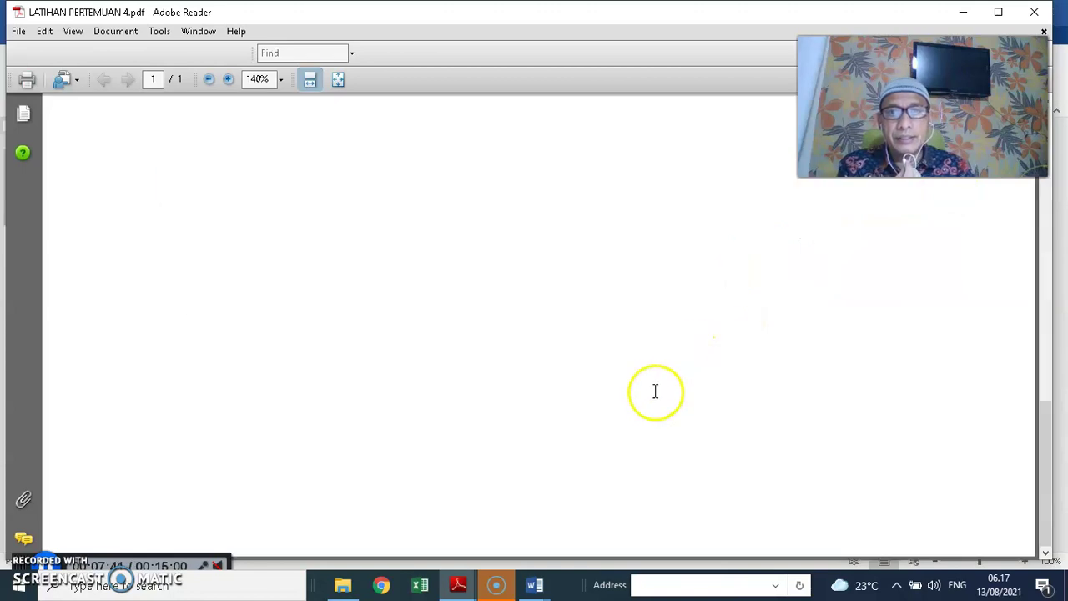
pyautogui.scroll(3, 656, 393)
pyautogui.scroll(-5, 655, 393)
pyautogui.scroll(5, 656, 393)
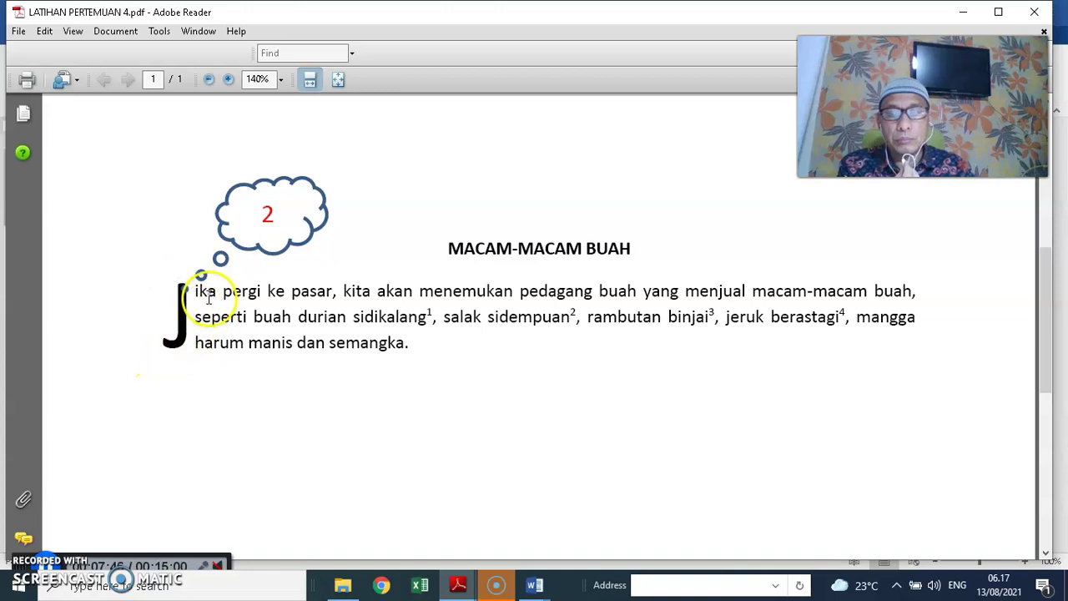
pyautogui.scroll(-3, 422, 304)
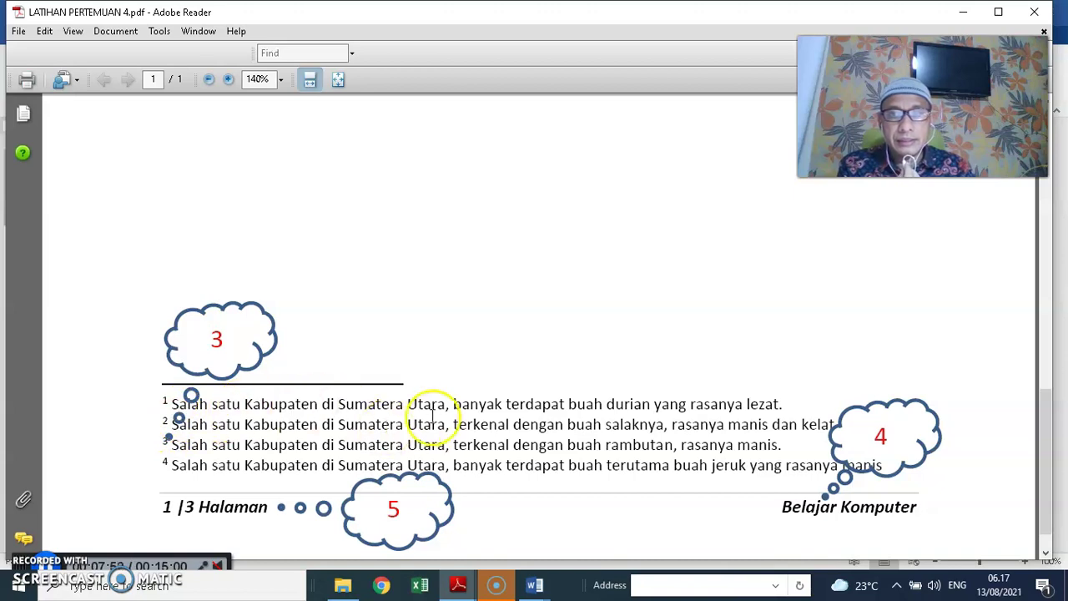
pyautogui.scroll(5, 429, 384)
pyautogui.scroll(-5, 415, 350)
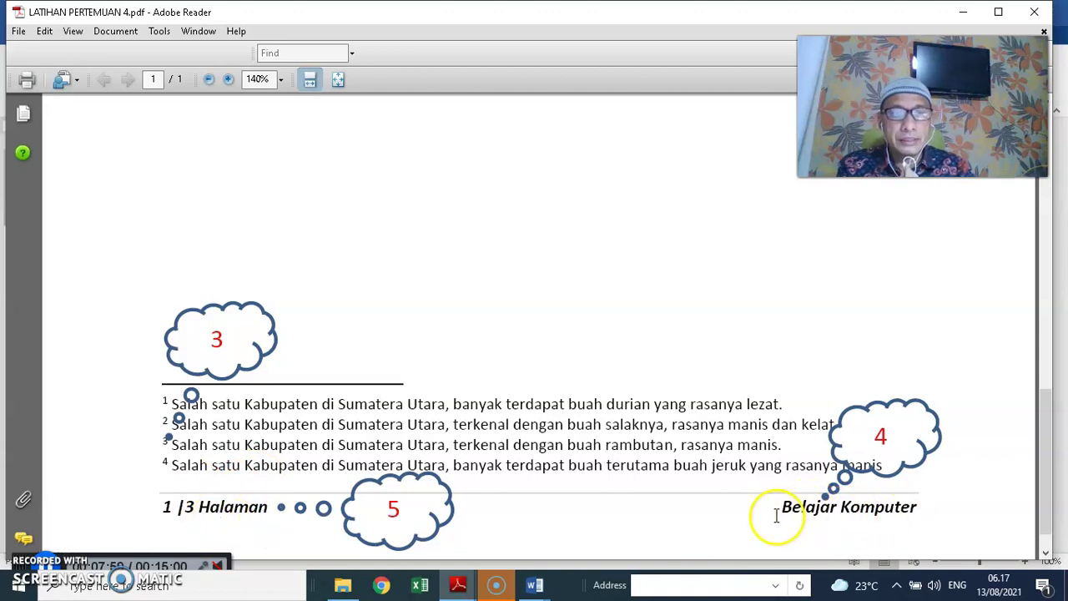
pyautogui.scroll(10, 585, 329)
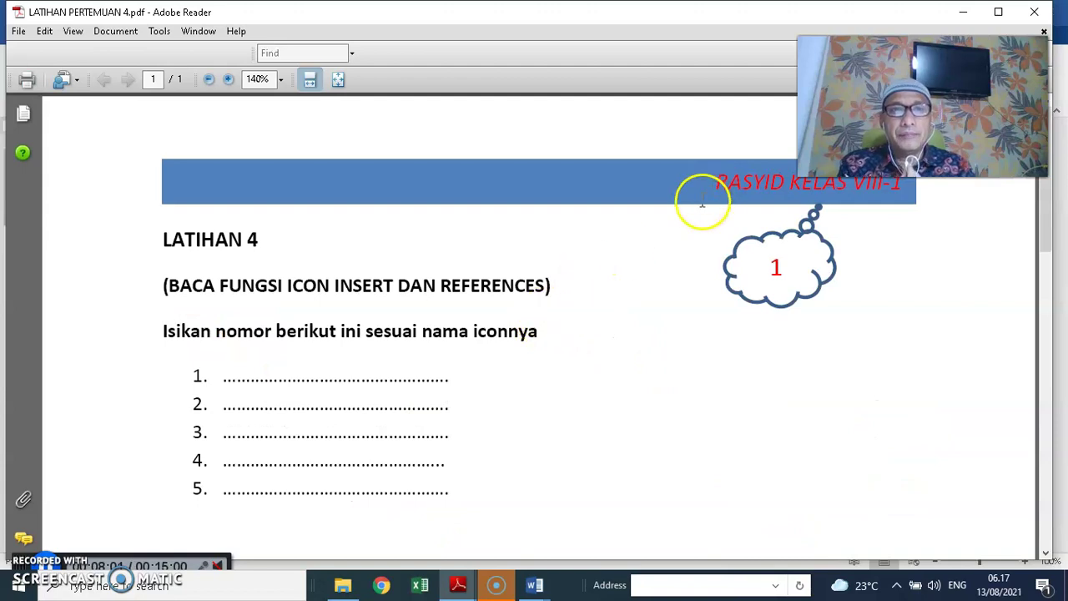
# Return to PENGANTAR LATIHAN PERTEMUAN 4 in Word and insert a Blank header containing the student's name followed by "Kelas VIII-1"
pyautogui.click(532, 586)
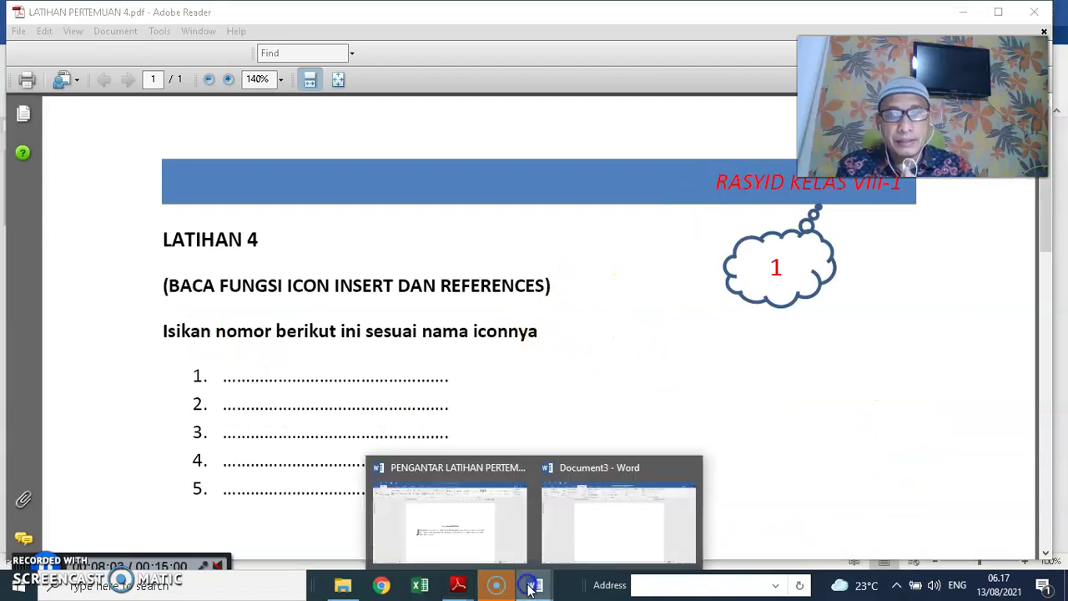
pyautogui.click(584, 538)
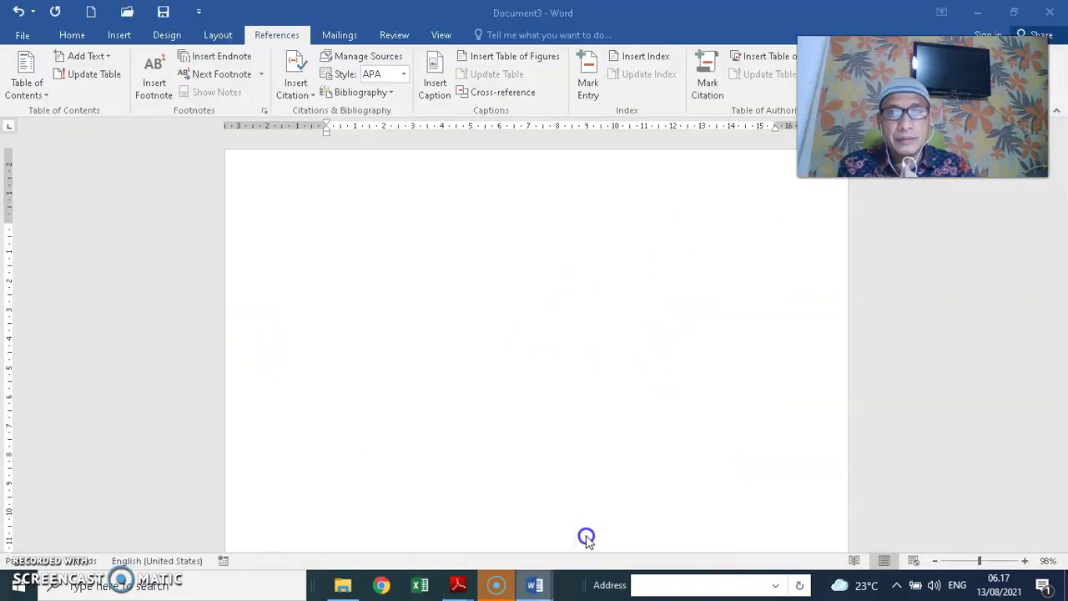
pyautogui.click(534, 585)
pyautogui.click(491, 545)
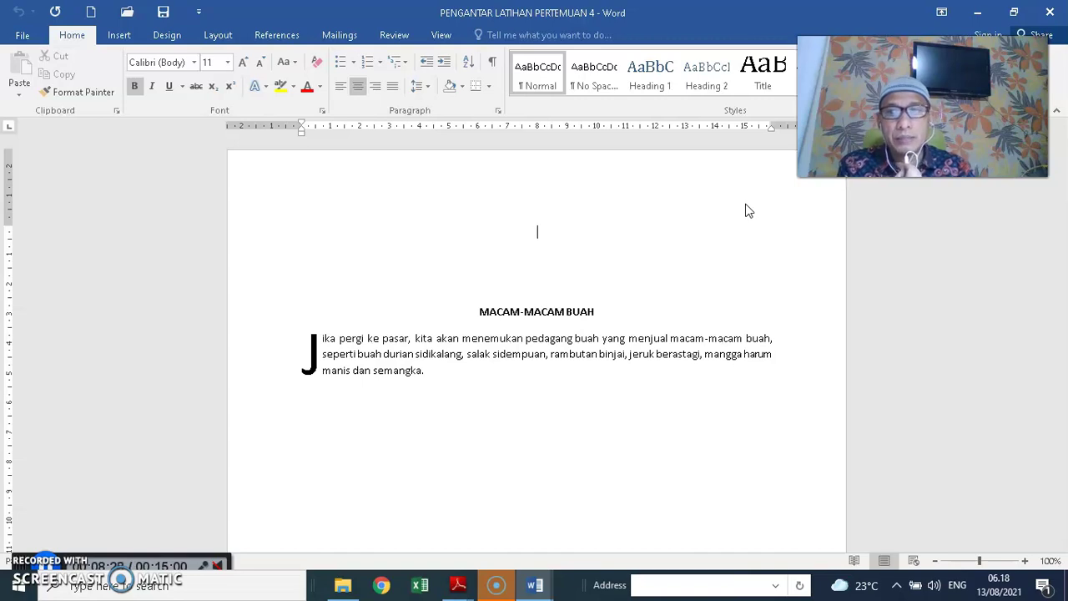
pyautogui.click(119, 38)
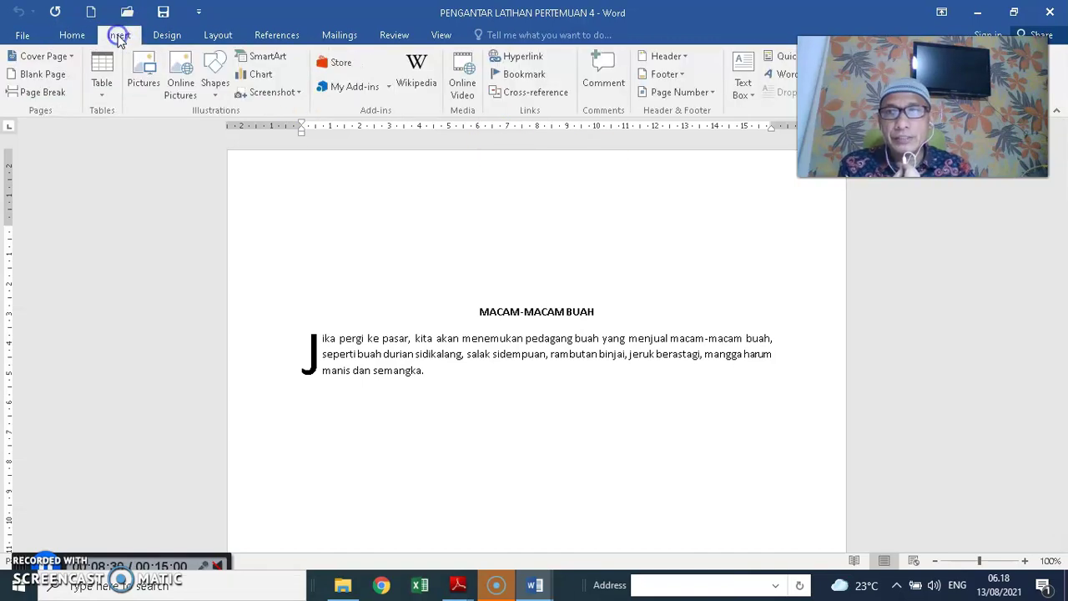
pyautogui.click(664, 58)
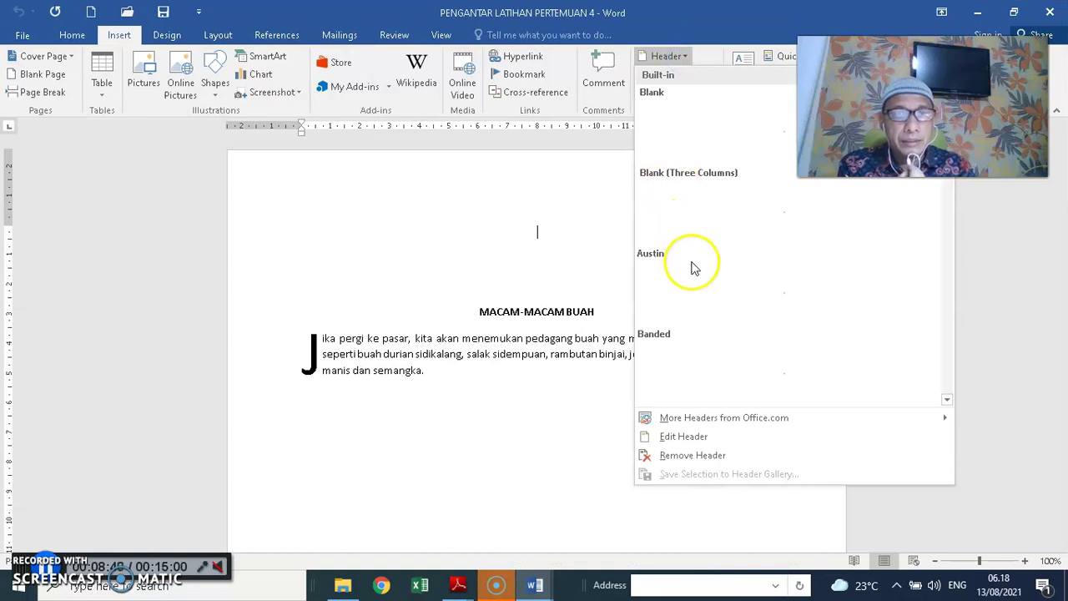
pyautogui.click(711, 144)
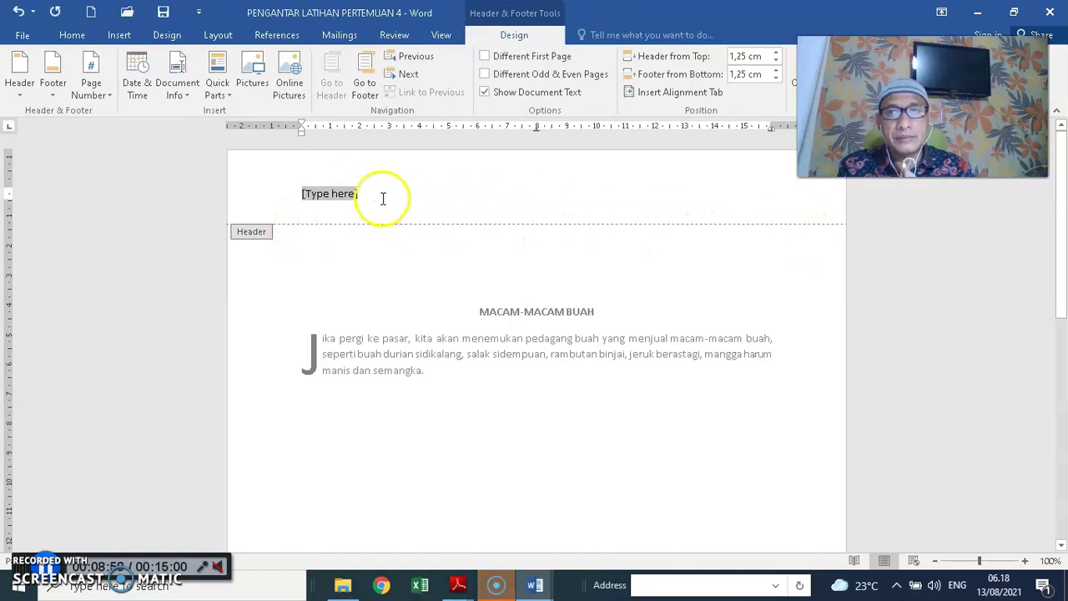
pyautogui.click(358, 195)
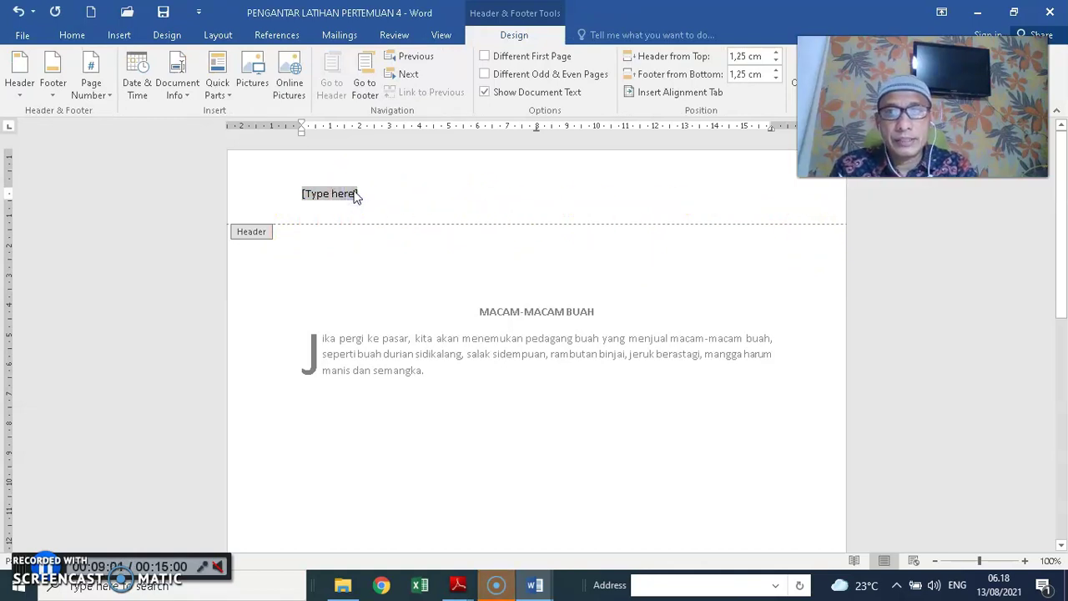
pyautogui.write('Rasy')
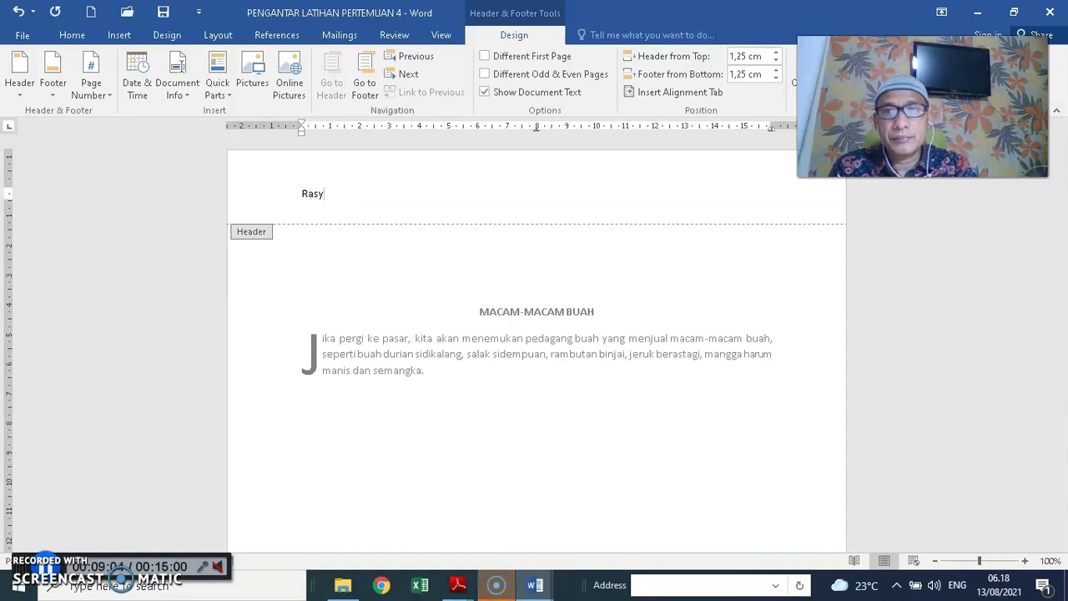
pyautogui.write('id Kelas VIII-1')
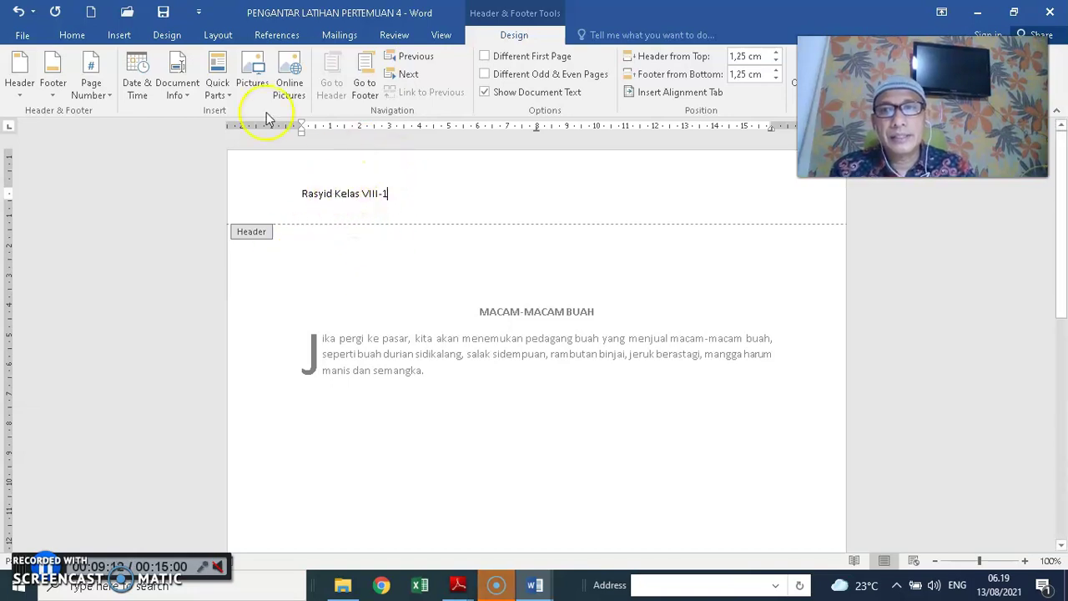
# Right-align the header text, format it bold italic at size 9, and return to the document body
pyautogui.click(71, 37)
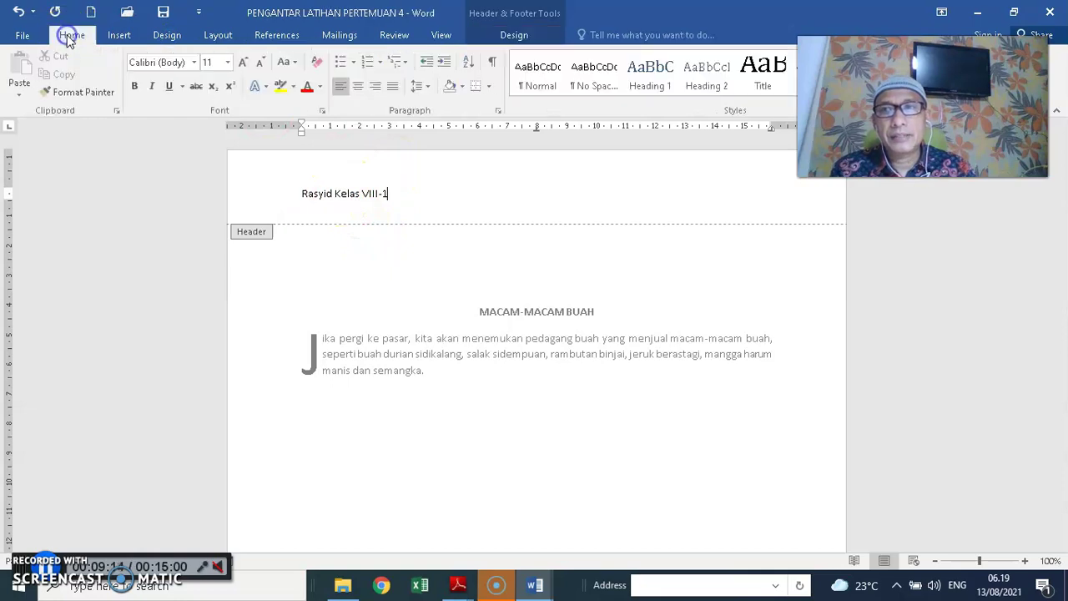
pyautogui.click(375, 87)
pyautogui.moveTo(687, 195); pyautogui.dragTo(772, 195)
pyautogui.click(131, 86)
pyautogui.click(150, 86)
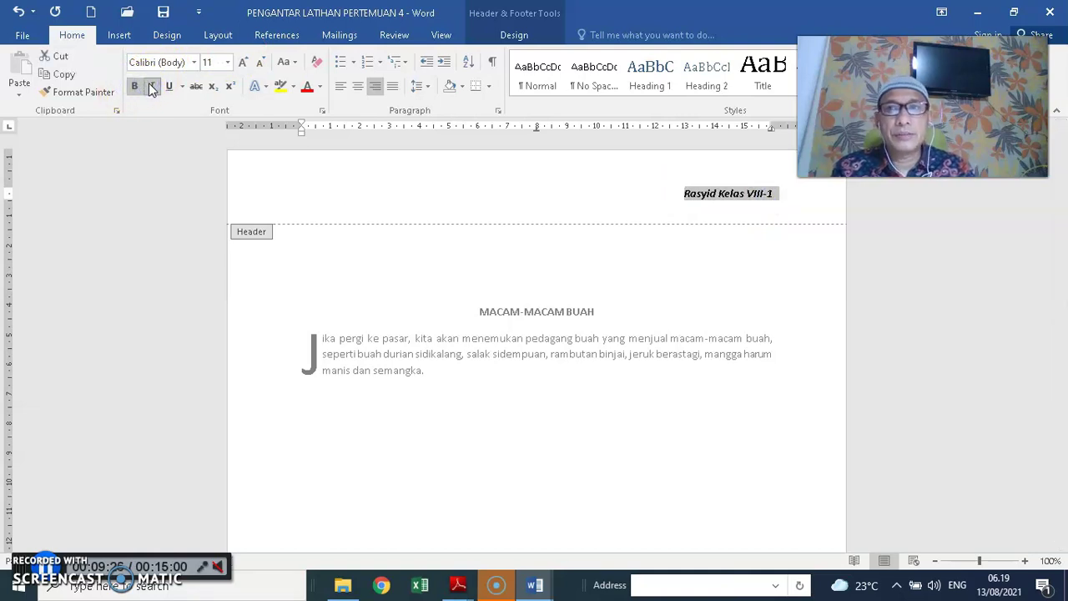
pyautogui.click(228, 63)
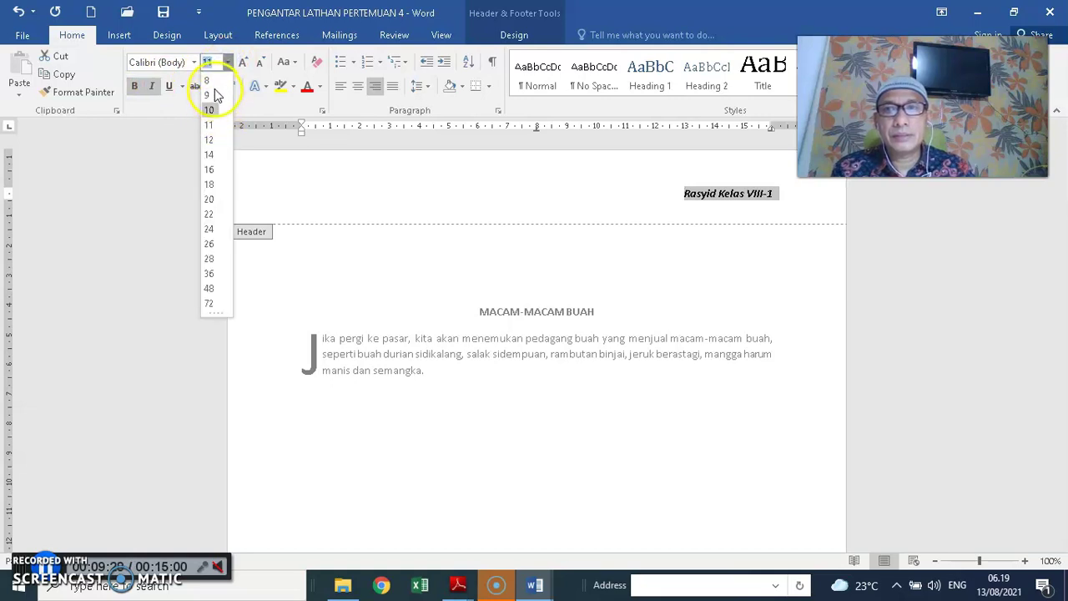
pyautogui.click(213, 95)
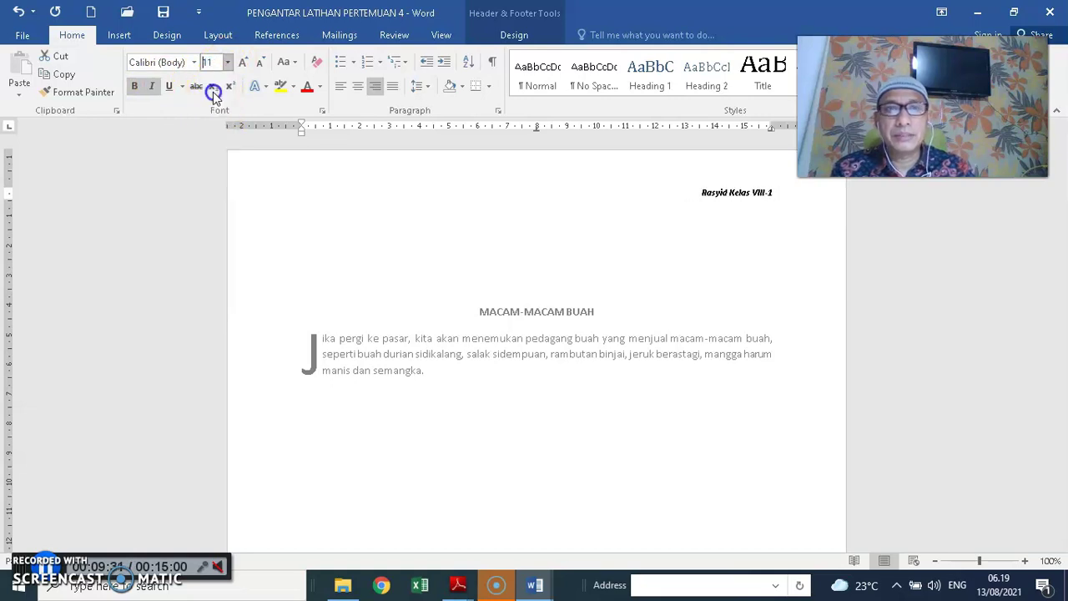
pyautogui.doubleClick(657, 242)
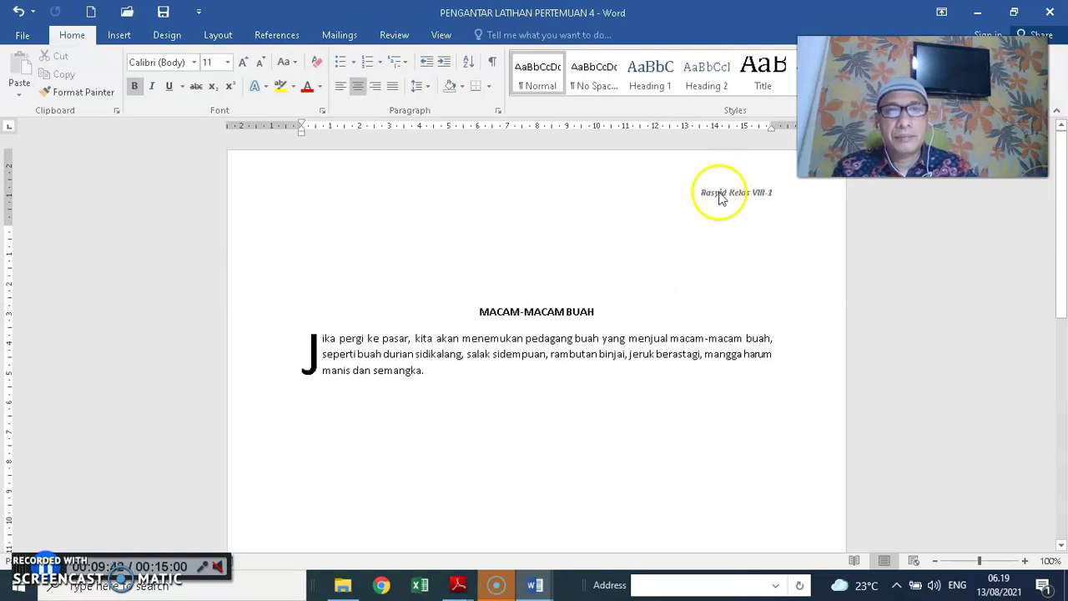
# Insert a Blank footer containing the text "Lab Komputer"
pyautogui.click(111, 37)
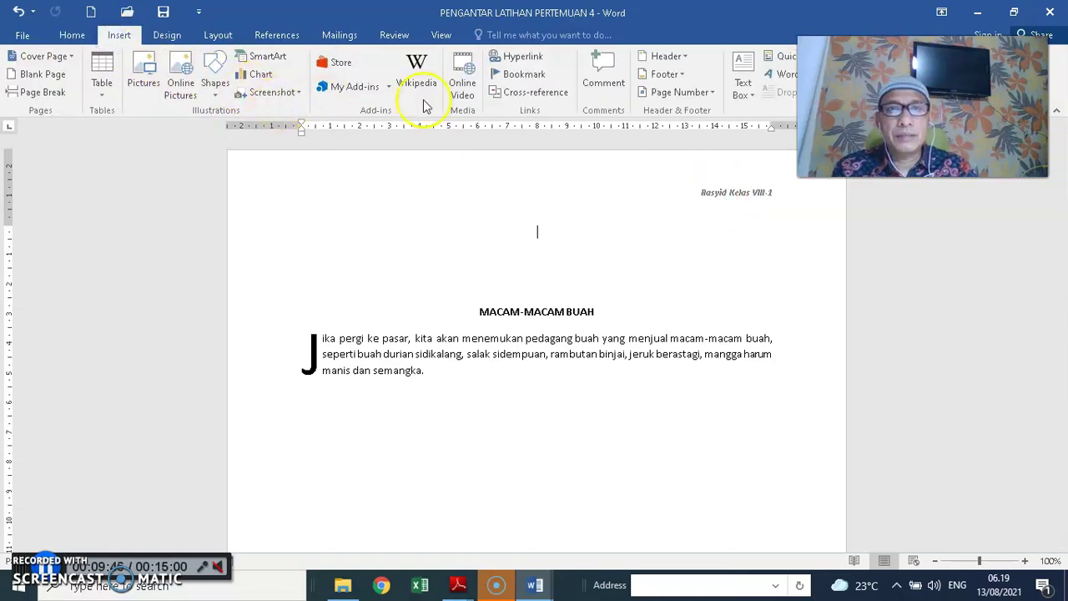
pyautogui.click(678, 81)
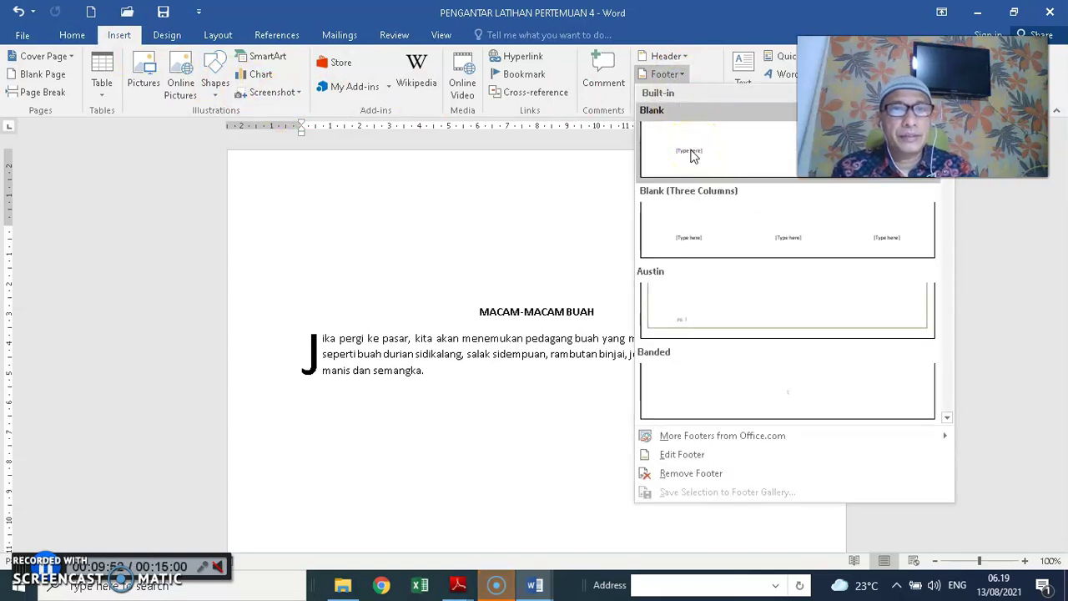
pyautogui.click(690, 152)
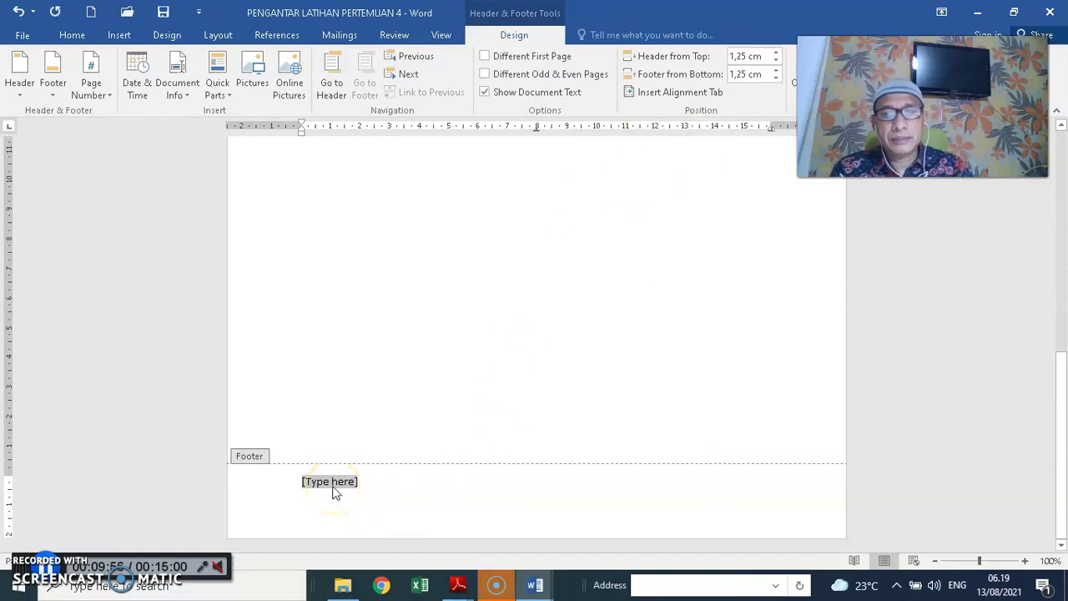
pyautogui.write('La')
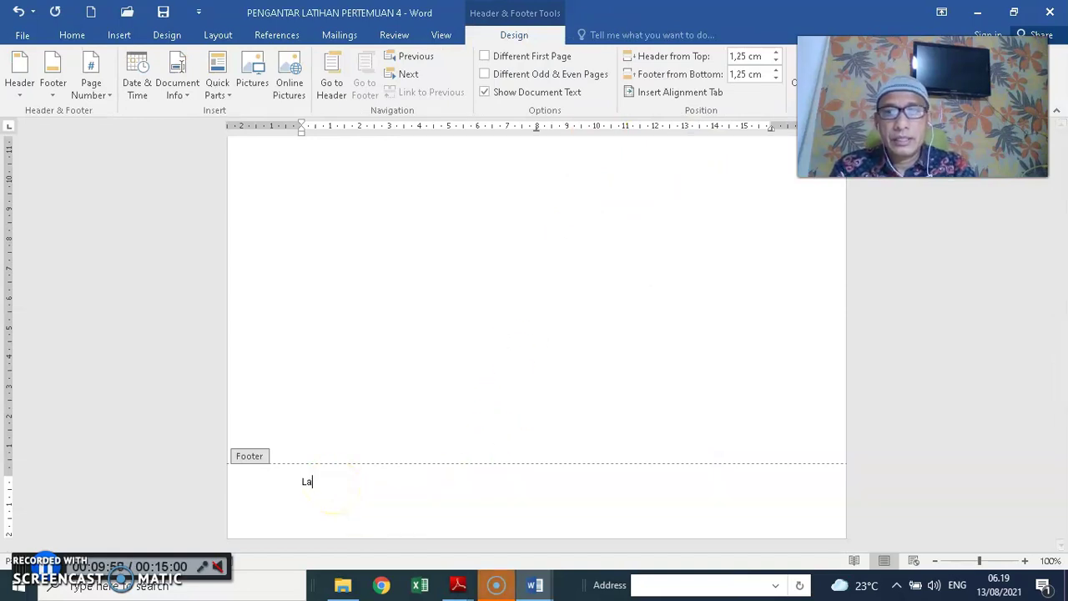
pyautogui.write('b kom')
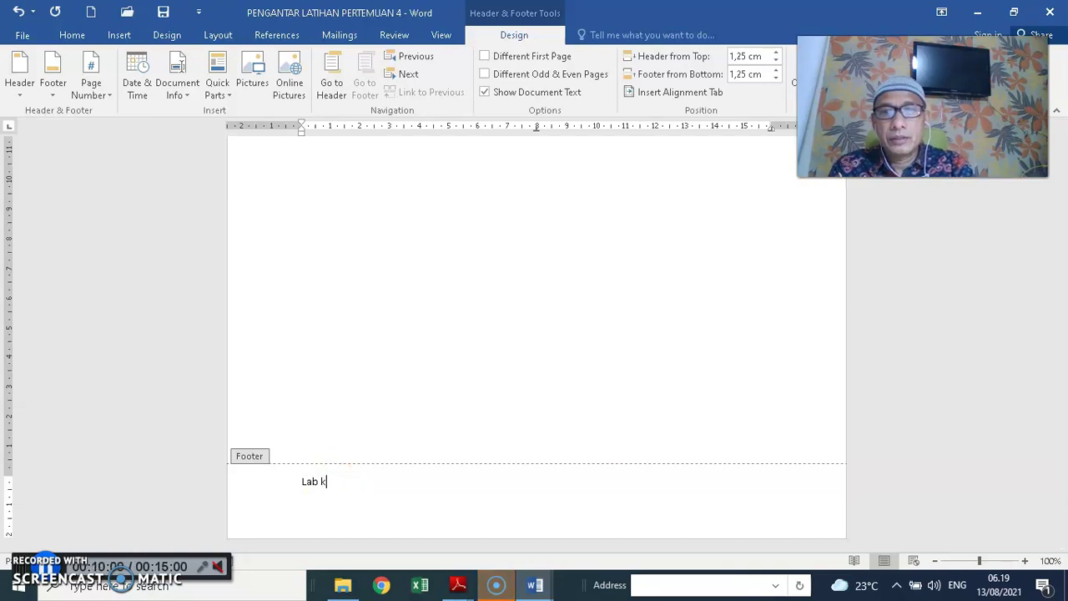
pyautogui.press('BackSpace')
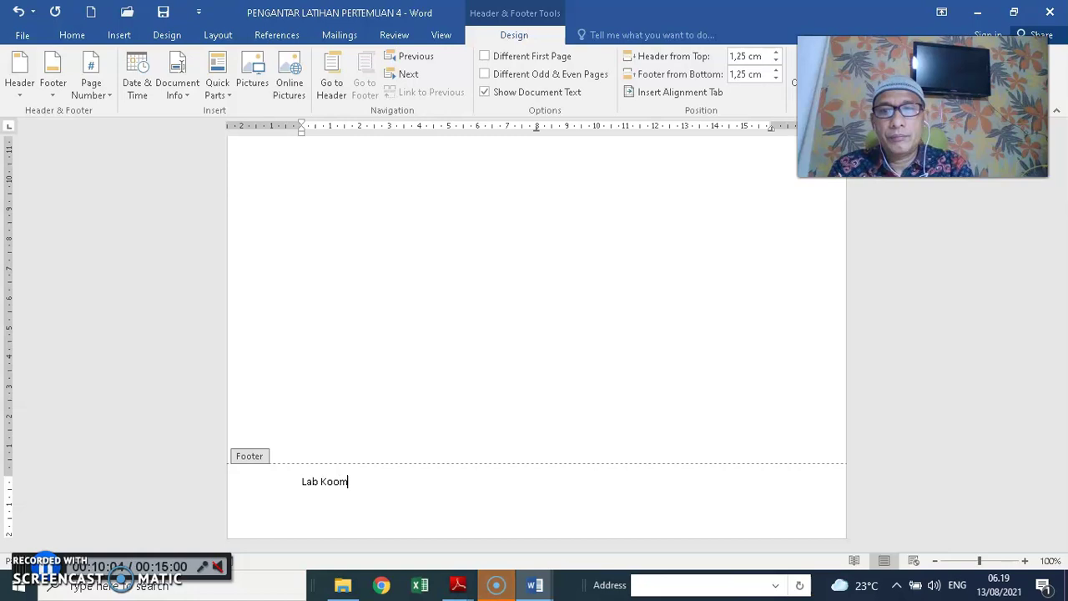
pyautogui.press('BackSpace')
pyautogui.press('BackSpace')
pyautogui.press('BackSpace')
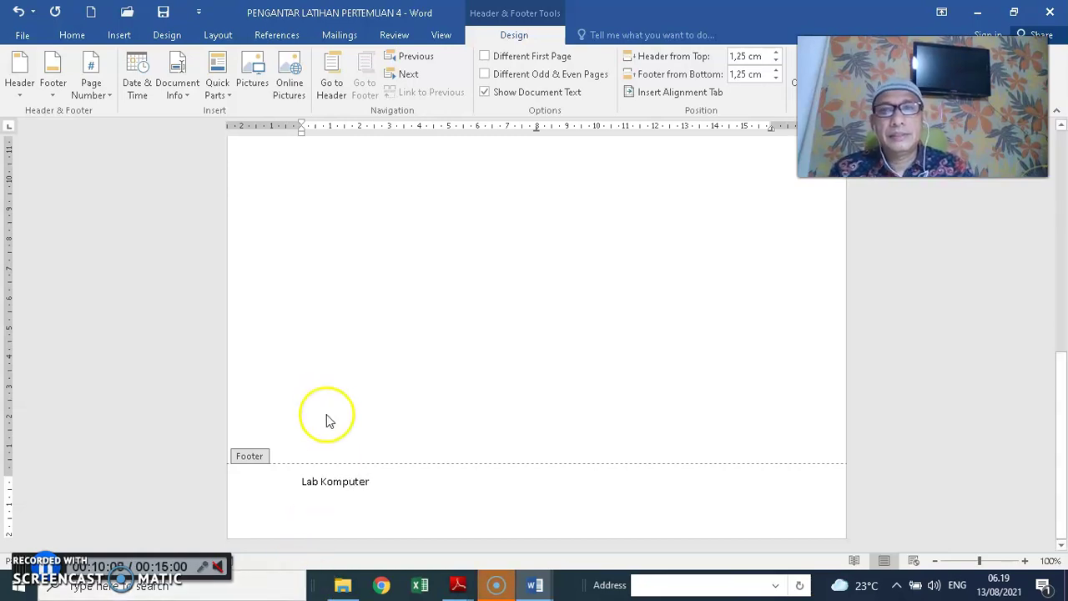
# Right-align the footer text and format it bold italic at size 9
pyautogui.click(70, 37)
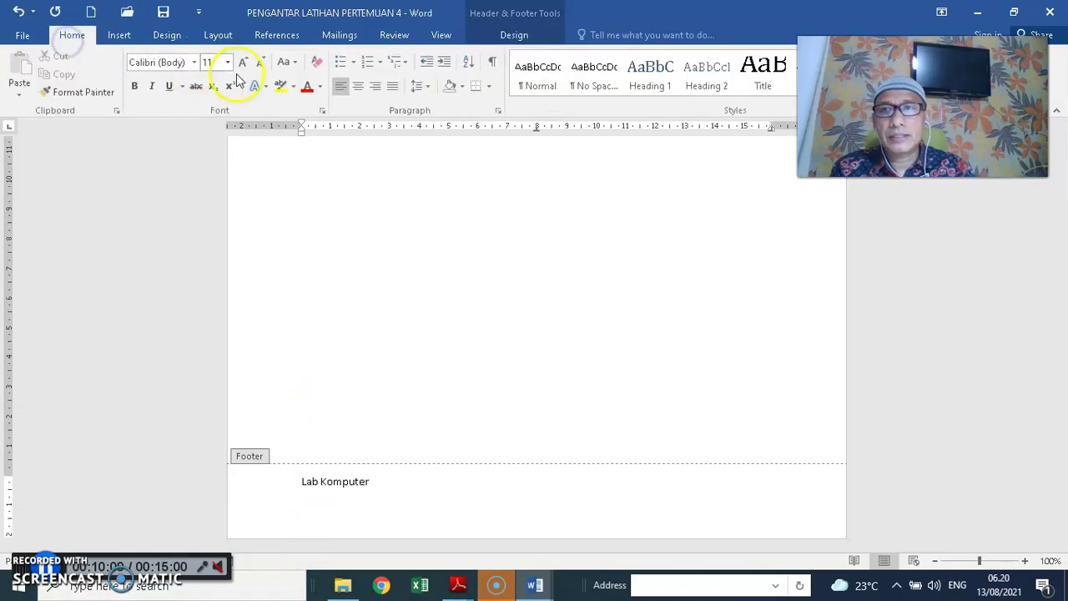
pyautogui.click(377, 87)
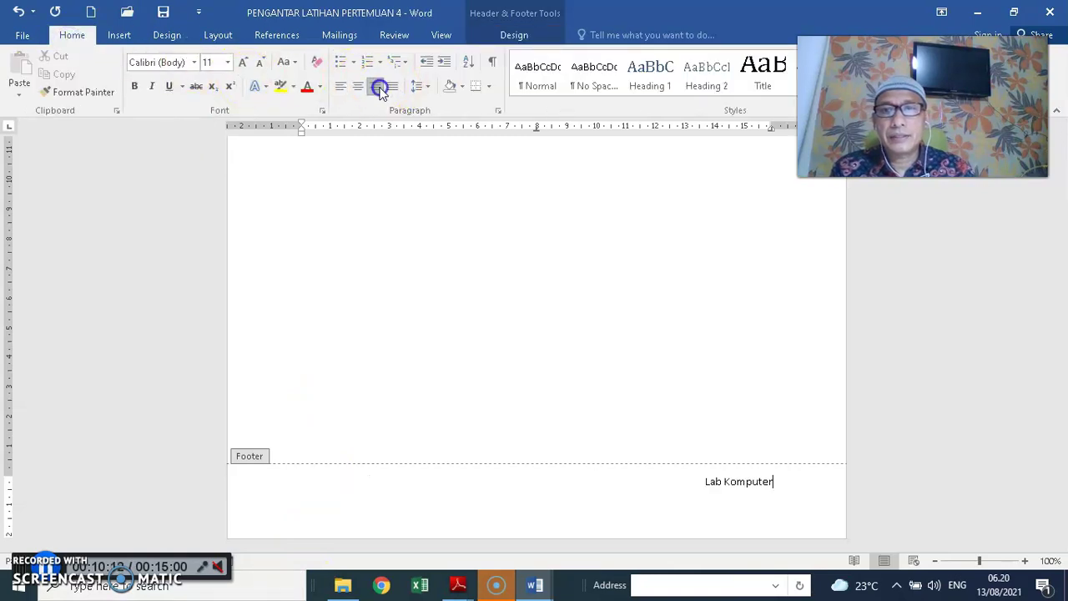
pyautogui.moveTo(705, 484); pyautogui.dragTo(774, 477)
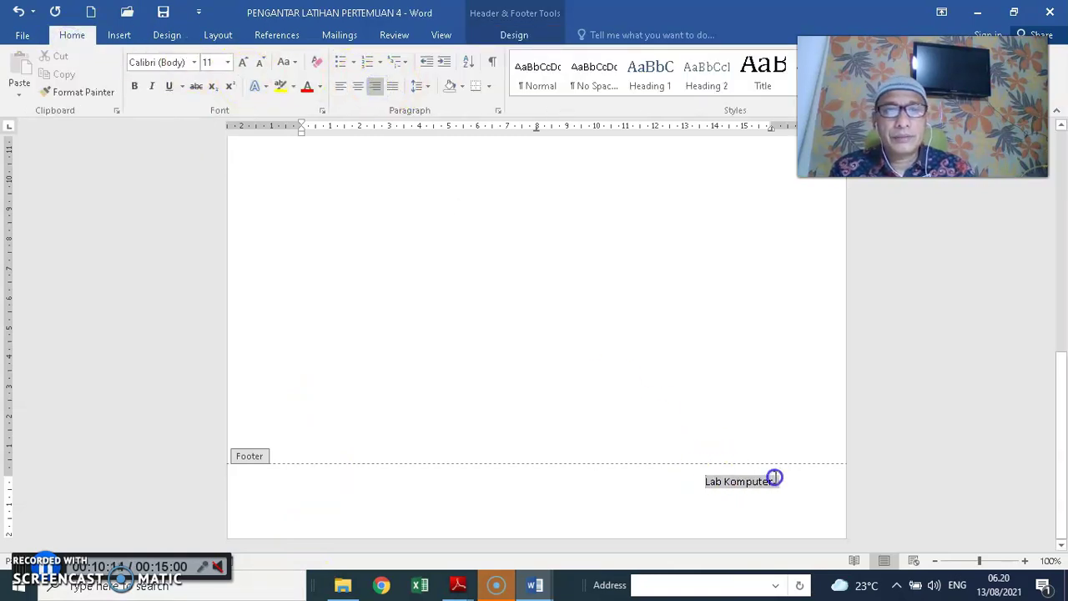
pyautogui.click(134, 86)
pyautogui.click(227, 63)
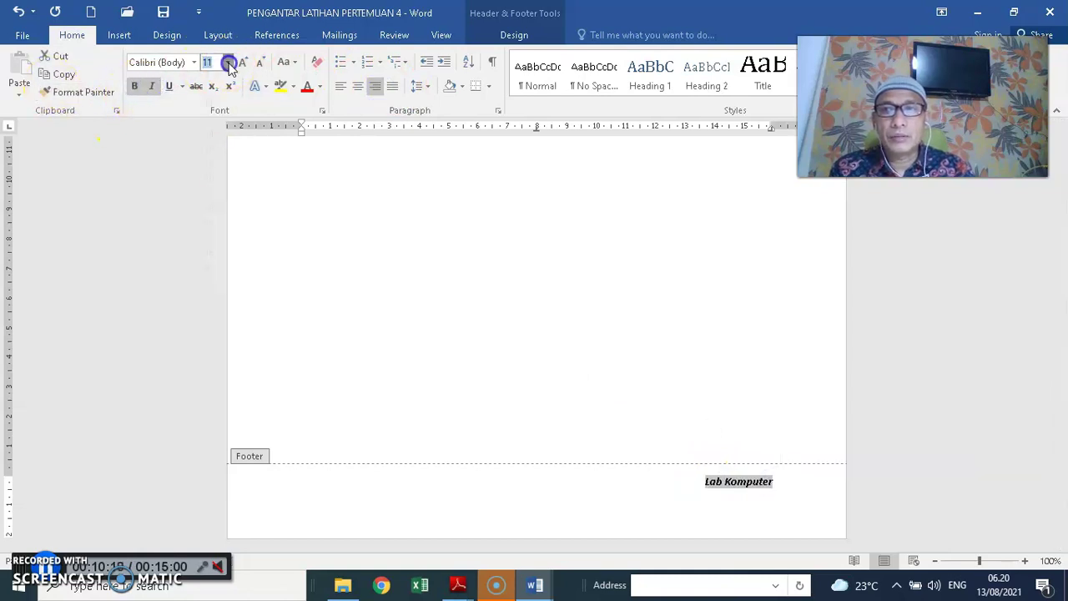
pyautogui.click(208, 97)
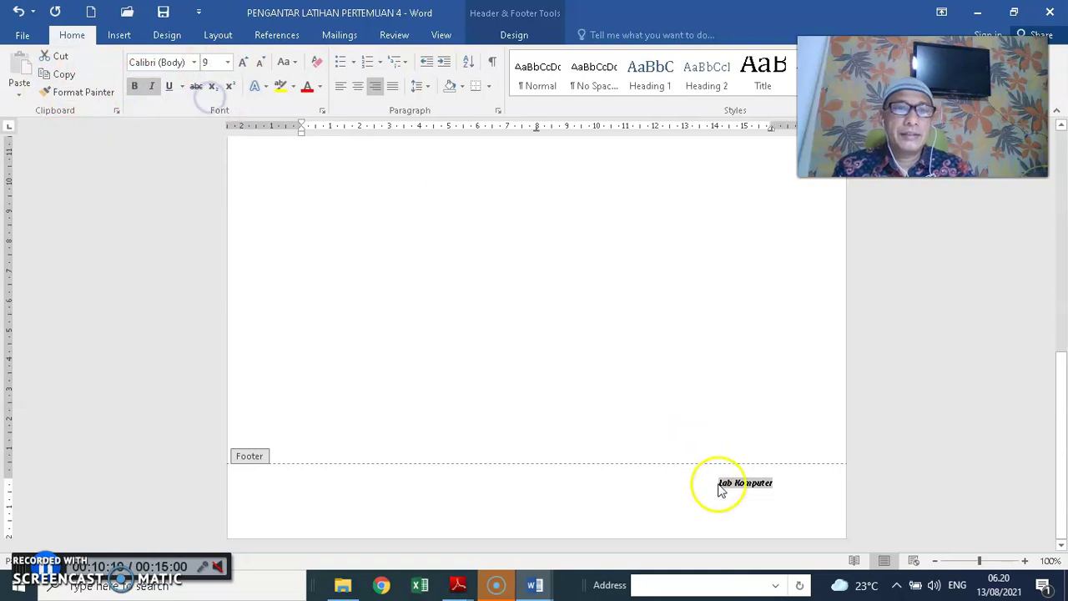
pyautogui.click(779, 487)
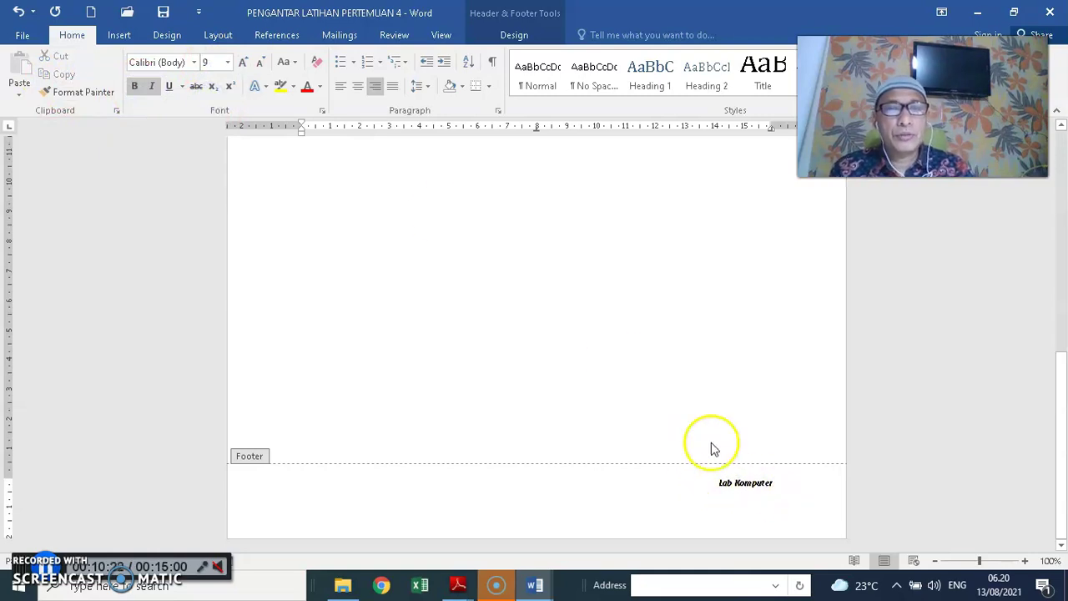
# Leave the footer and insert an Accent Bar 1 page number at the bottom of the page
pyautogui.doubleClick(505, 442)
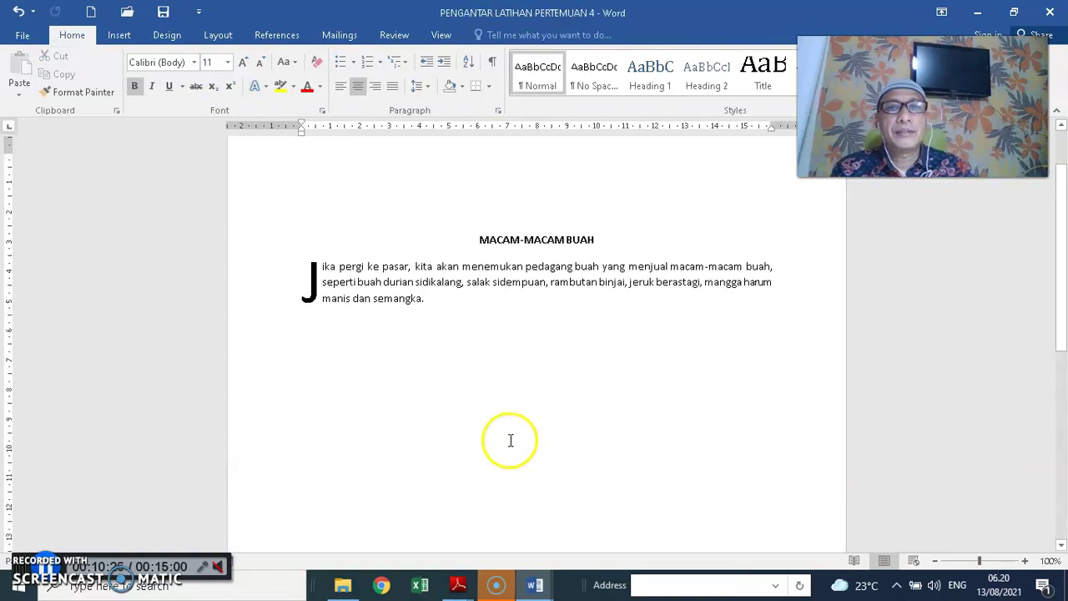
pyautogui.scroll(5, 527, 419)
pyautogui.scroll(-6, 544, 423)
pyautogui.scroll(1, 544, 420)
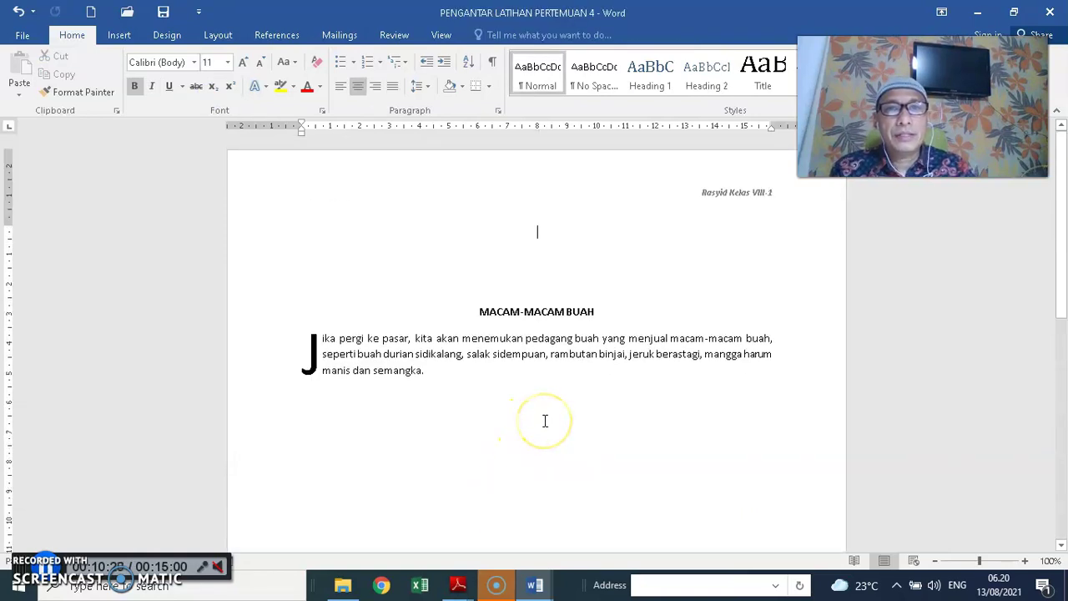
pyautogui.click(120, 38)
pyautogui.click(699, 99)
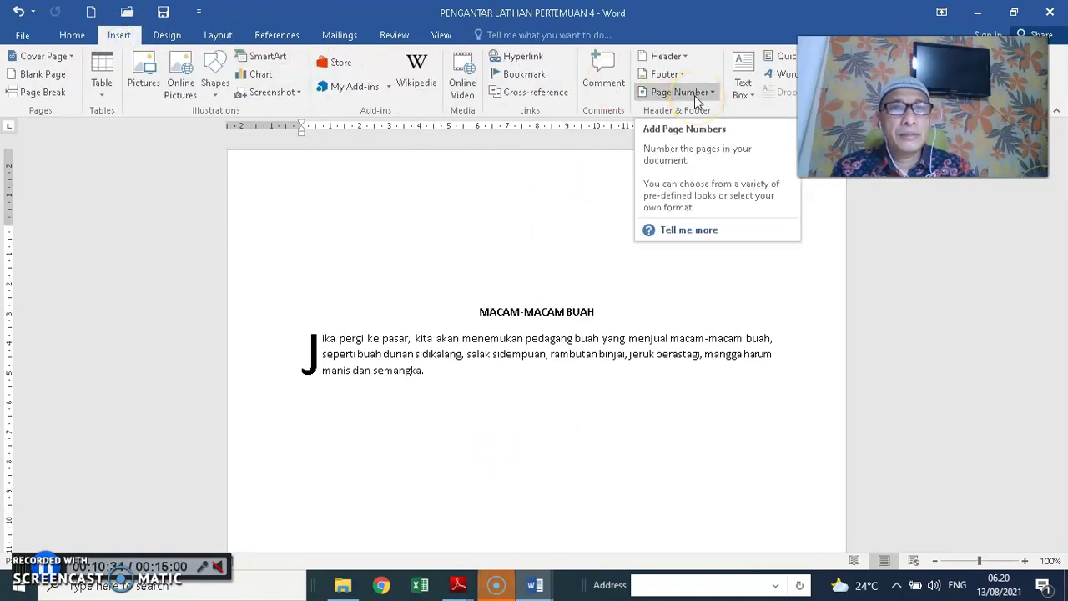
pyautogui.click(698, 98)
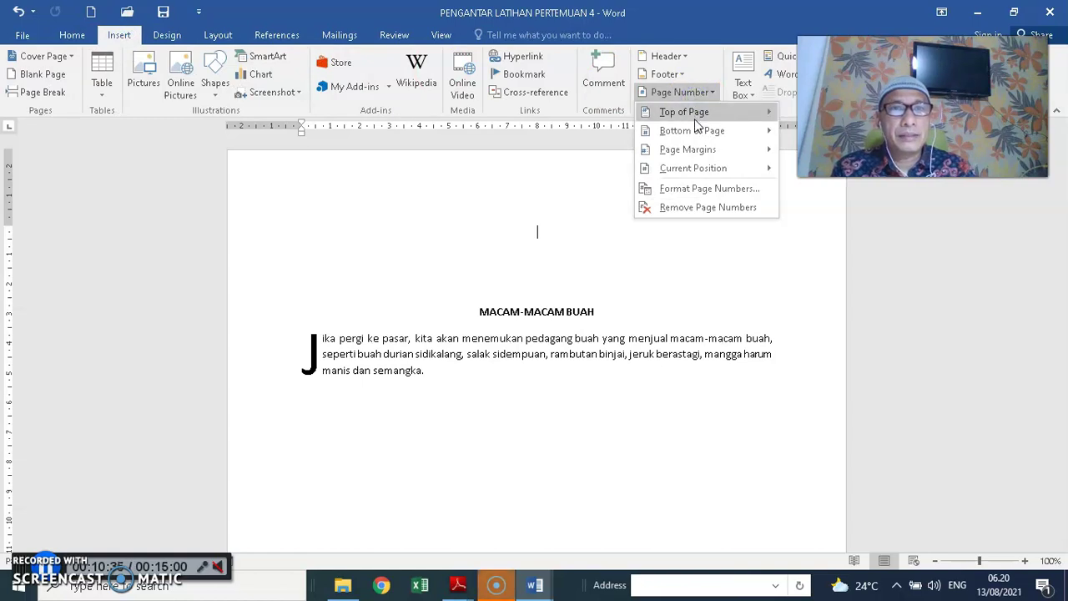
pyautogui.moveTo(697, 136)
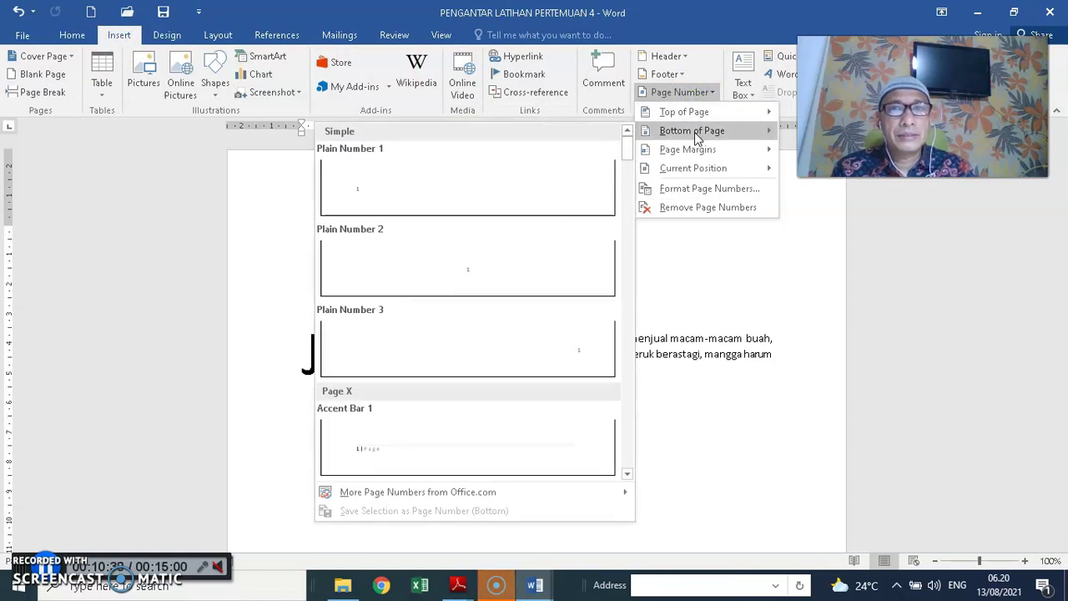
pyautogui.click(431, 431)
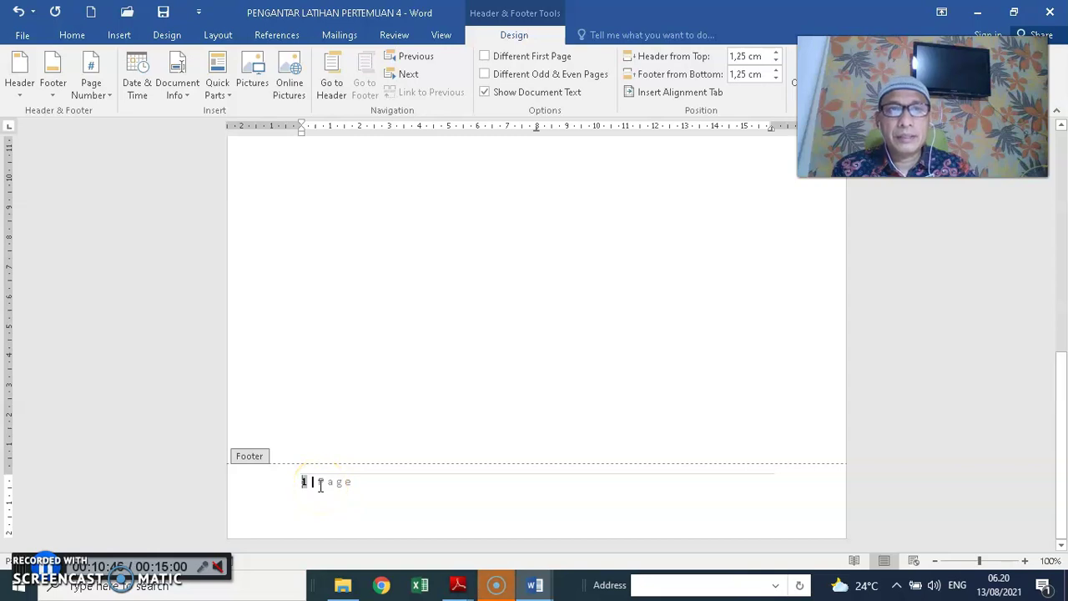
# Replace the word "Page" after the footer's page number with "5 Halaman" and return to the document body
pyautogui.click(310, 484)
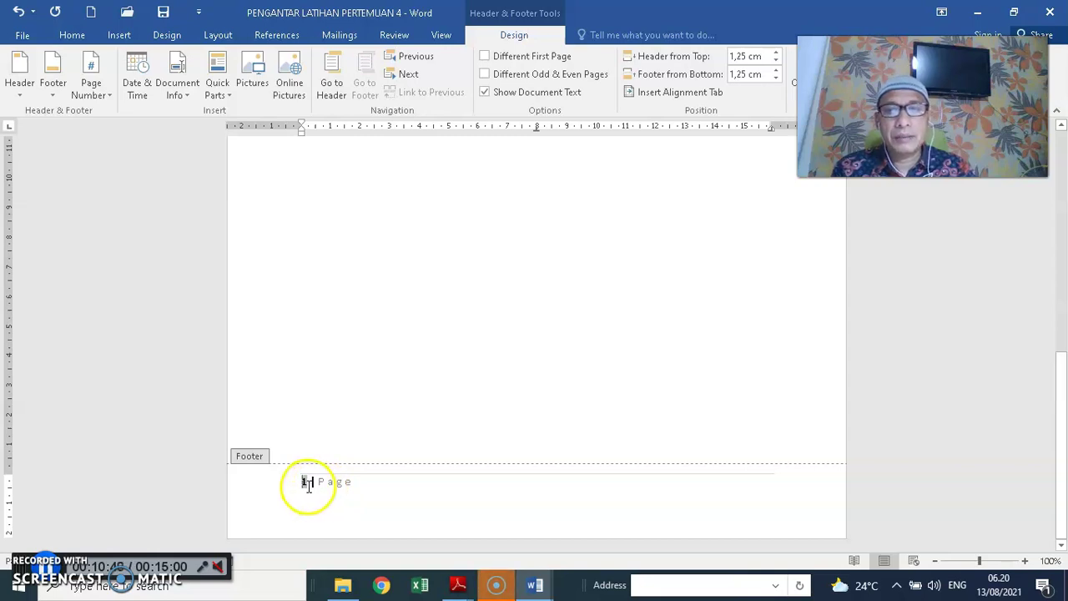
pyautogui.click(325, 485)
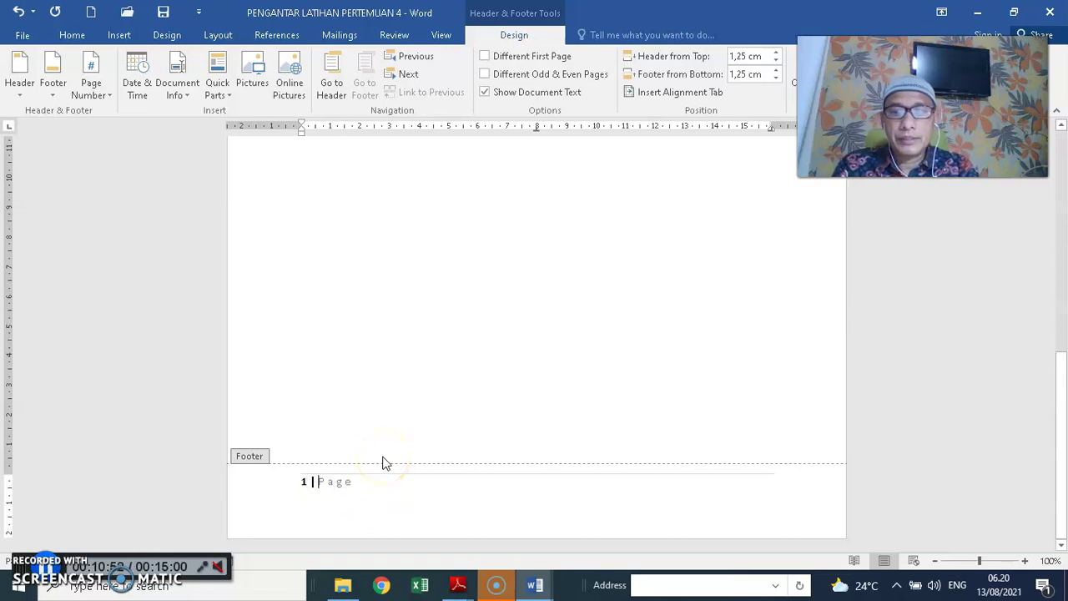
pyautogui.write('5 Halaman')
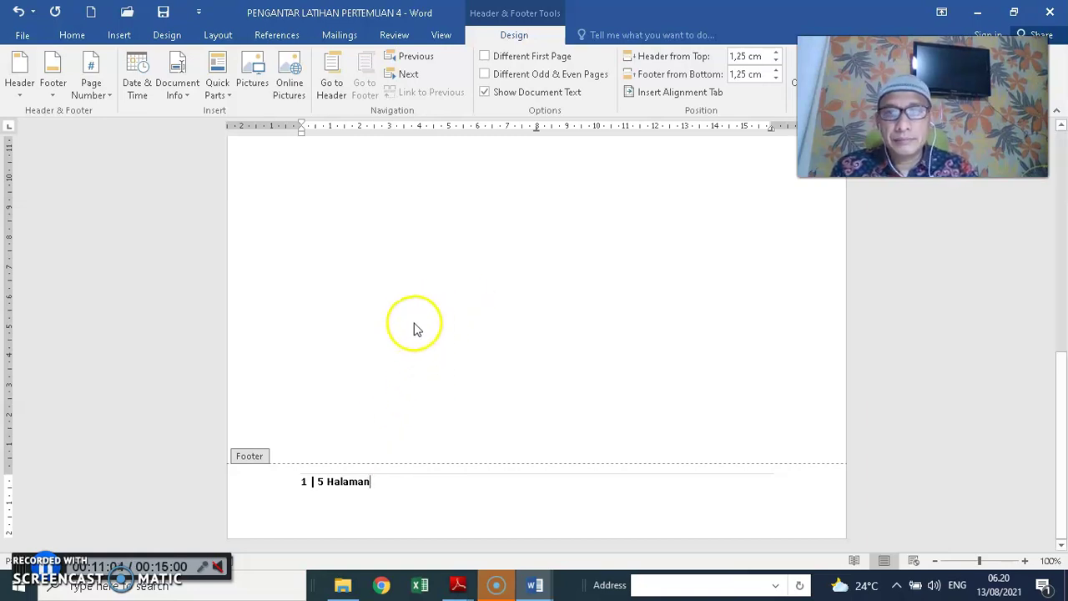
pyautogui.scroll(-8, 489, 353)
pyautogui.scroll(-10, 489, 353)
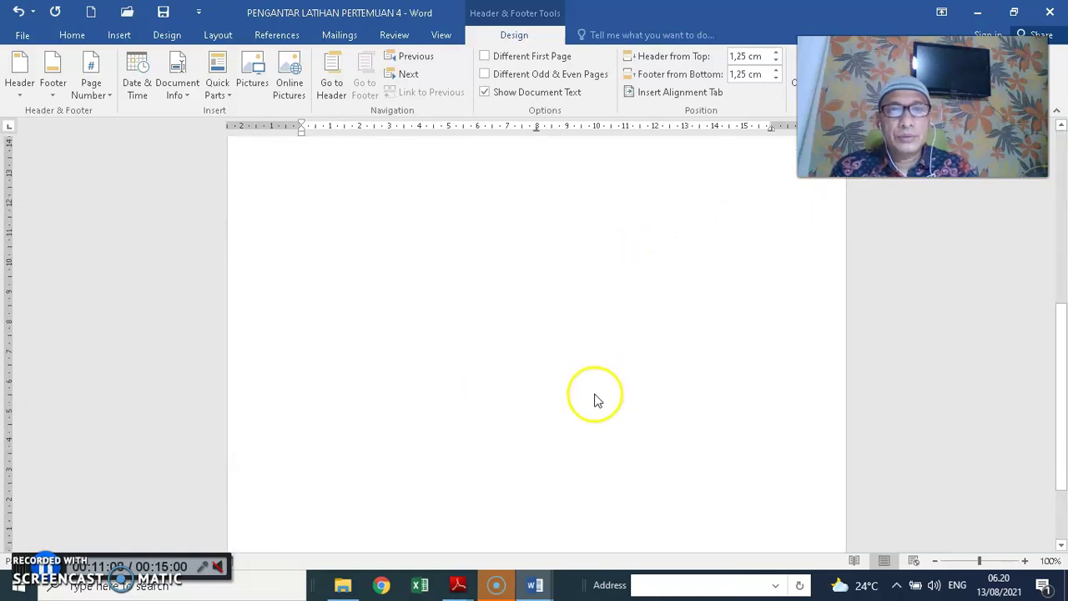
pyautogui.scroll(10, 472, 421)
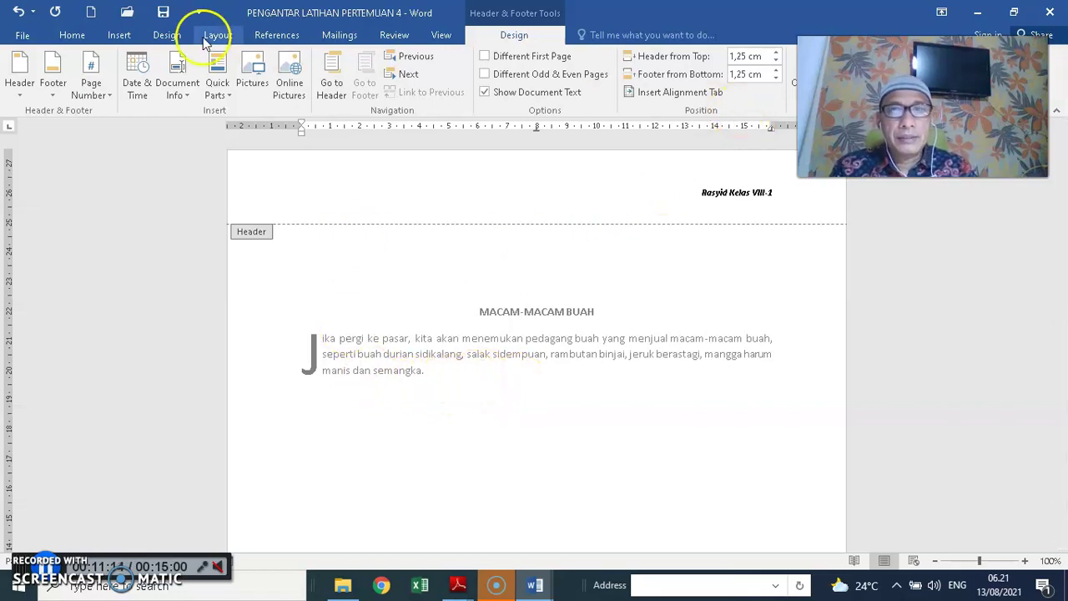
pyautogui.click(118, 35)
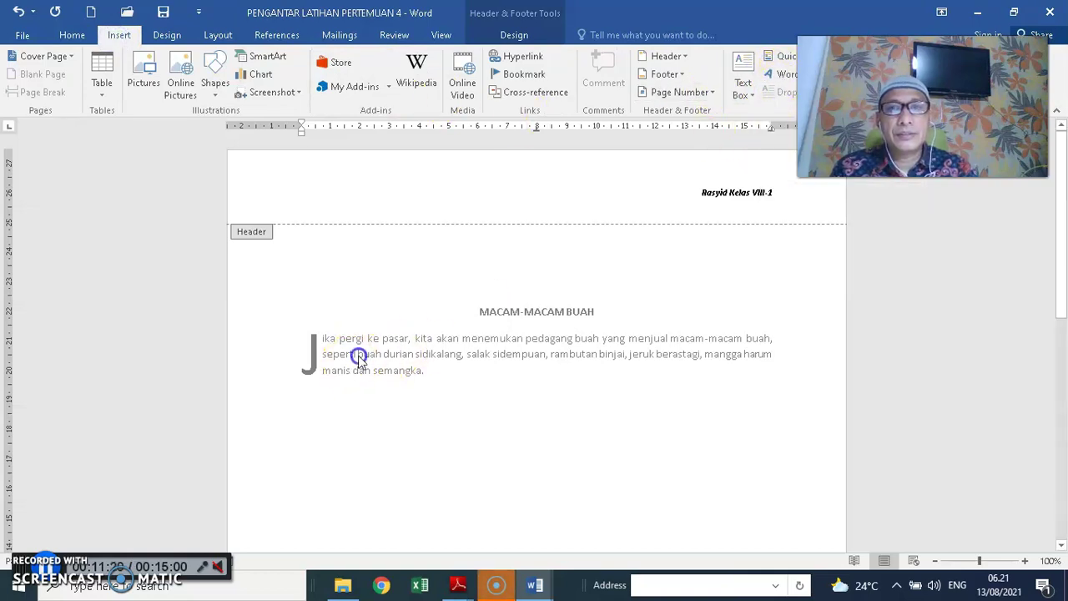
pyautogui.doubleClick(506, 277)
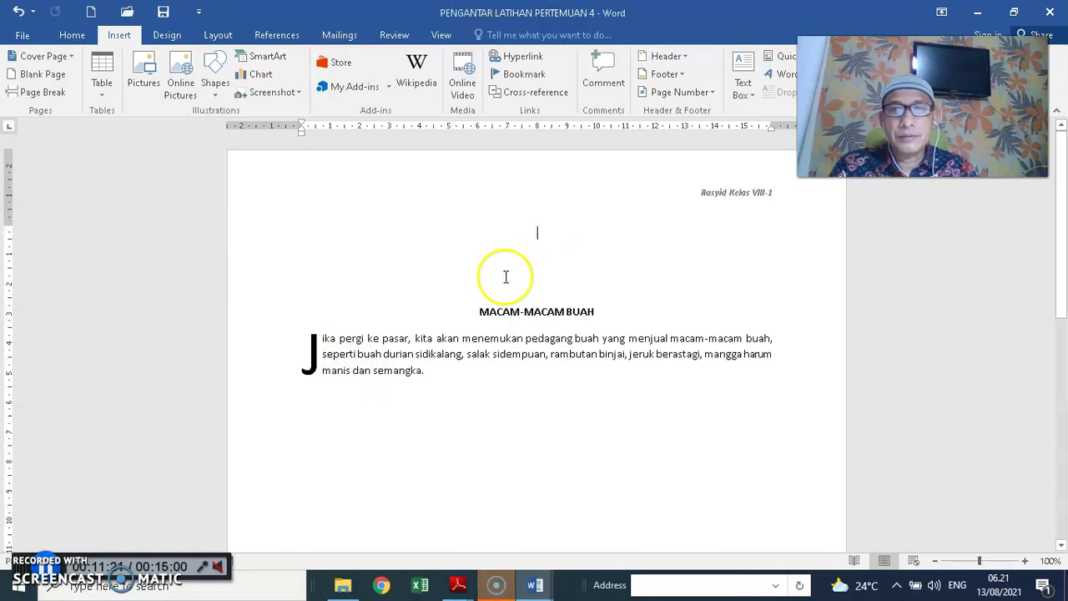
# Remove the drop cap from the paragraph under MACAM-MACAM BUAH and reapply it with the Dropped option
pyautogui.click(310, 349)
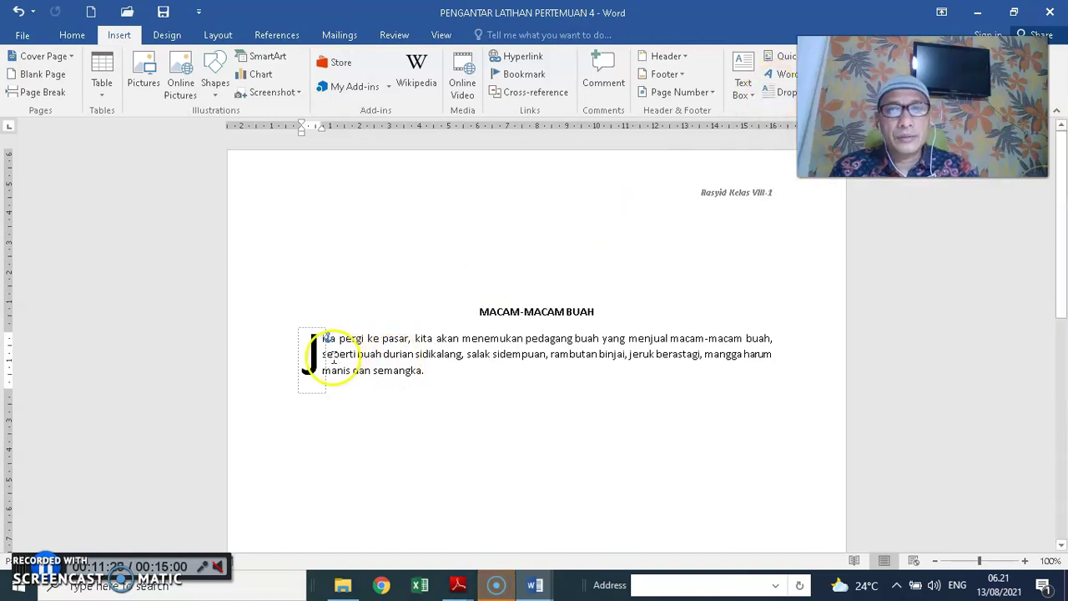
pyautogui.click(780, 96)
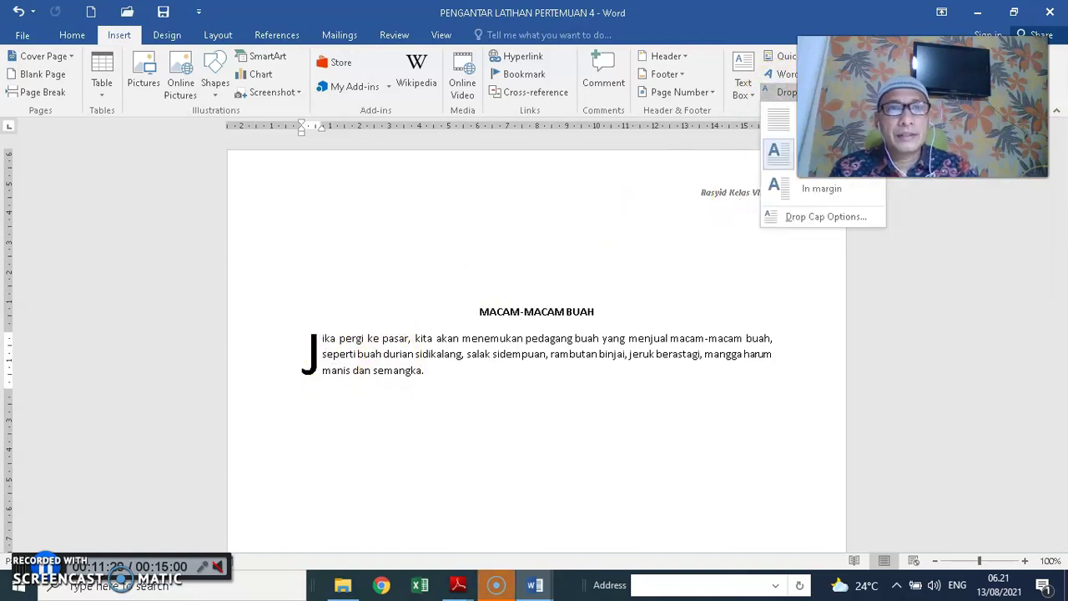
pyautogui.click(782, 125)
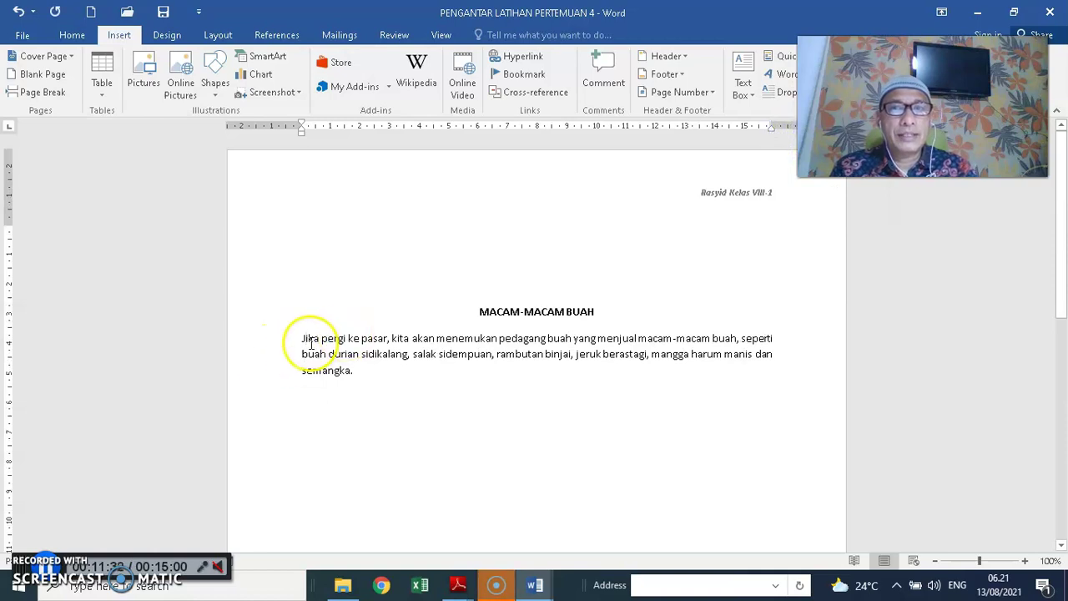
pyautogui.click(785, 96)
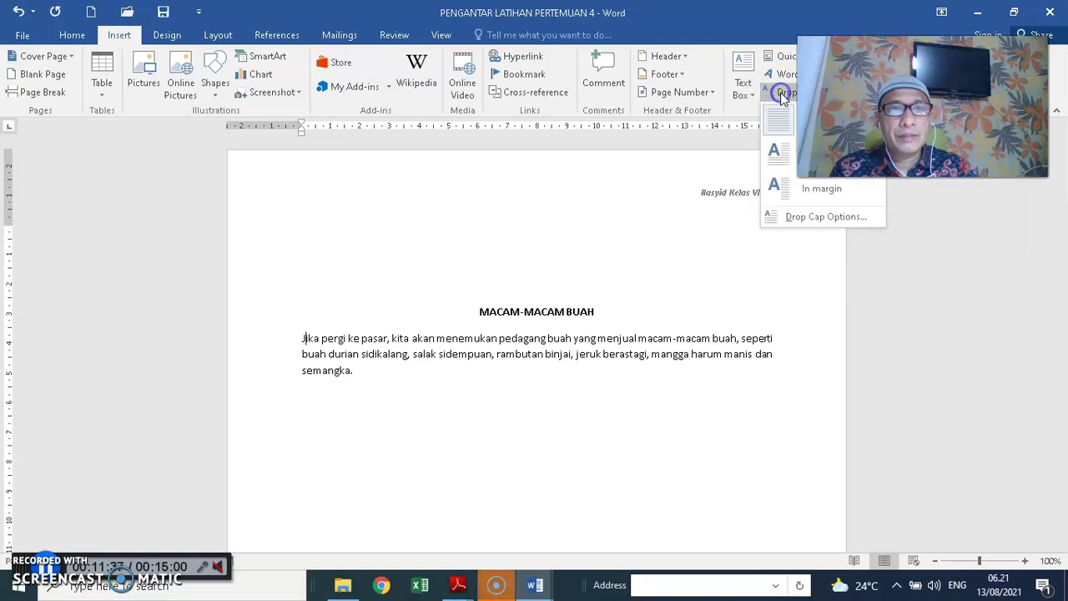
pyautogui.click(779, 152)
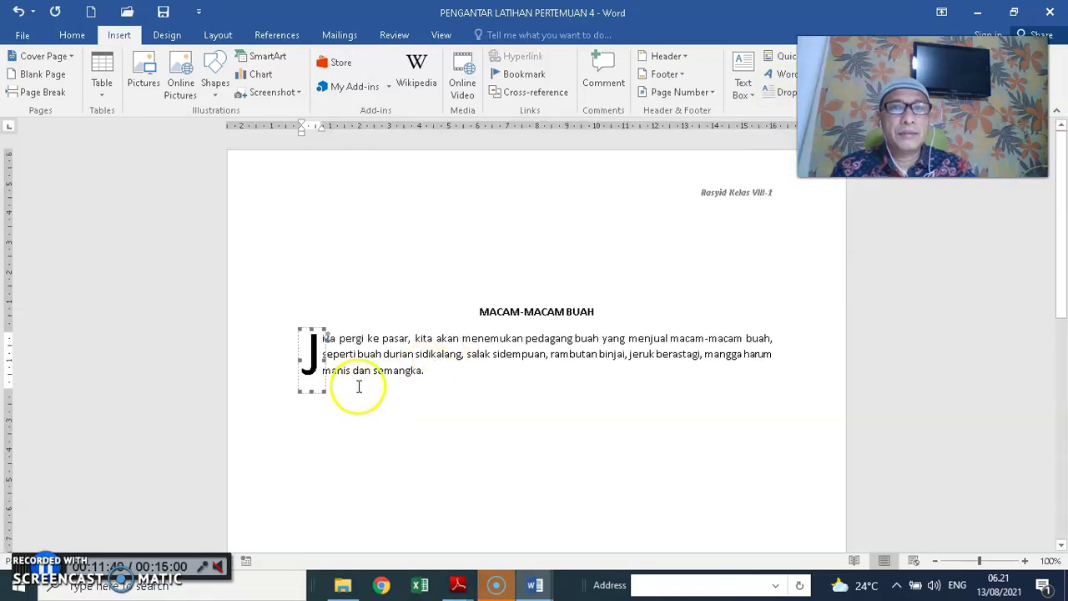
pyautogui.click(409, 386)
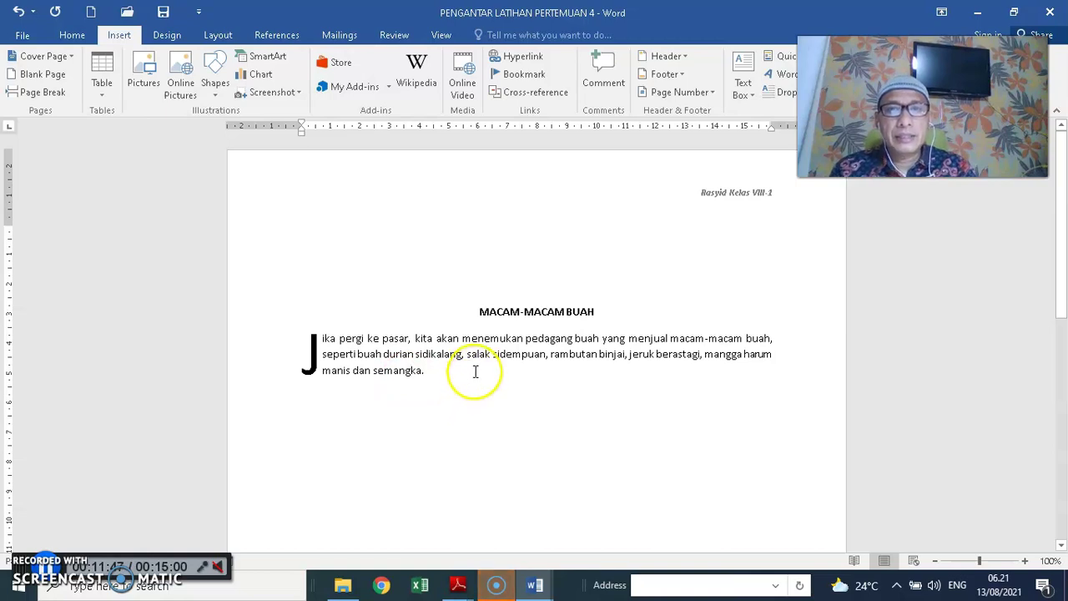
# Insert a footnote after "sidikalang" reading "Ini adalah buah dari Sumatera Utara yang banyak digemari"
pyautogui.click(278, 37)
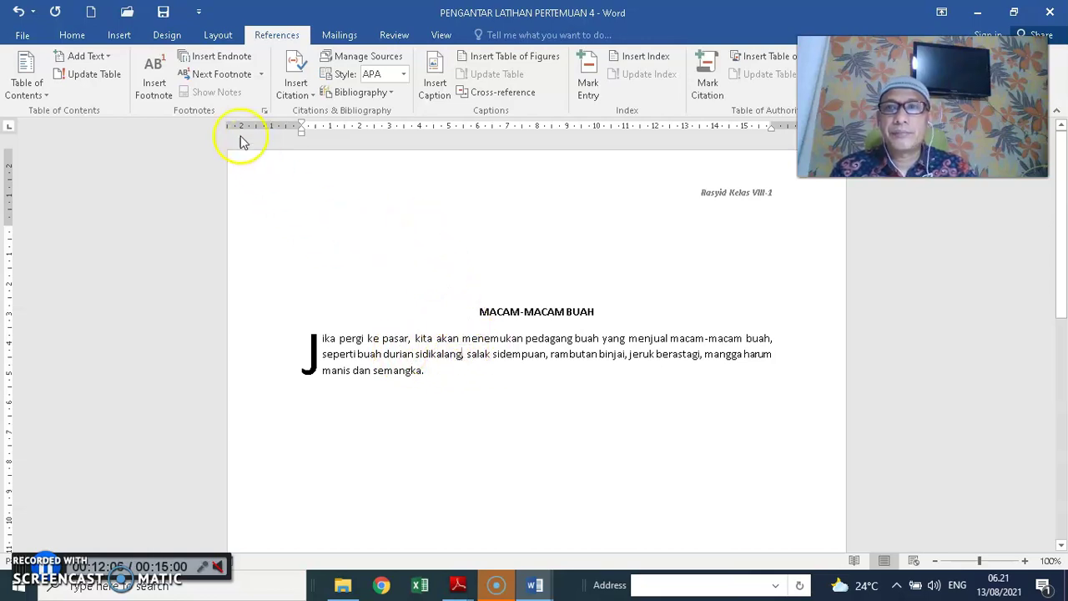
pyautogui.click(155, 84)
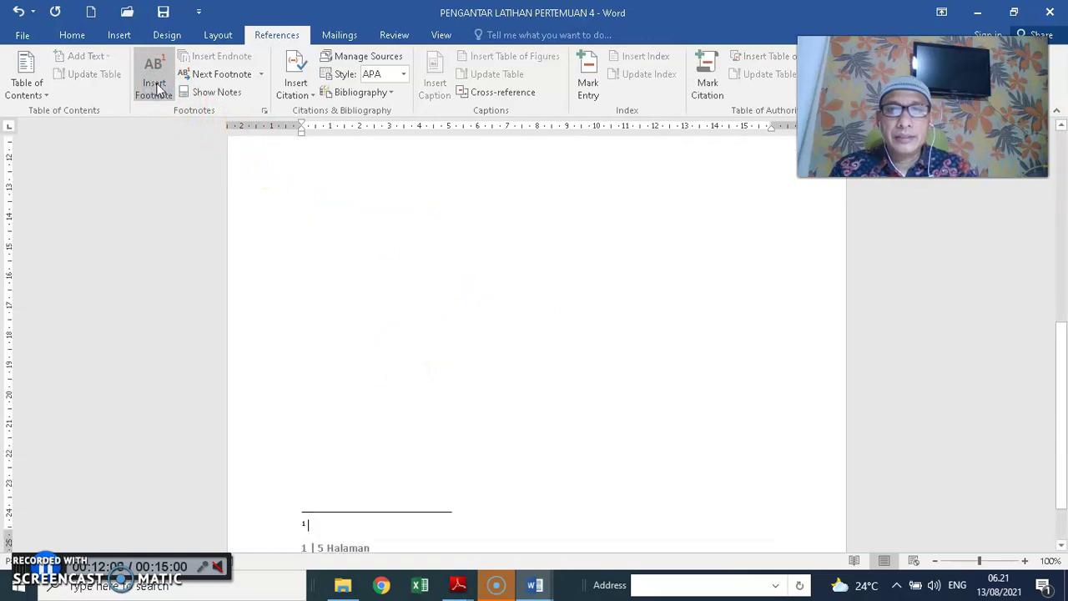
pyautogui.scroll(10, 430, 380)
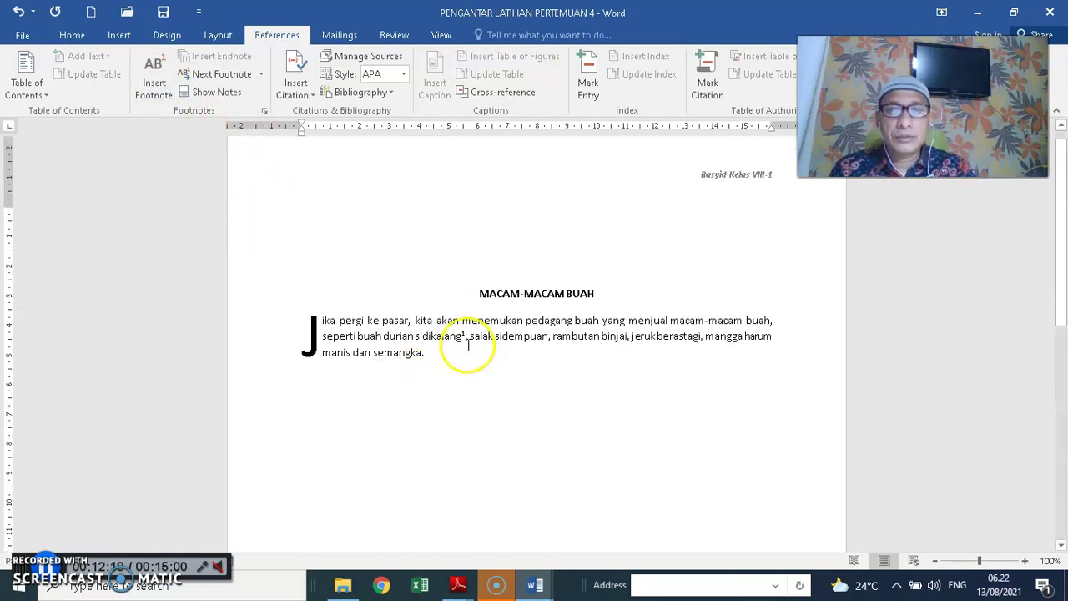
pyautogui.scroll(-10, 392, 426)
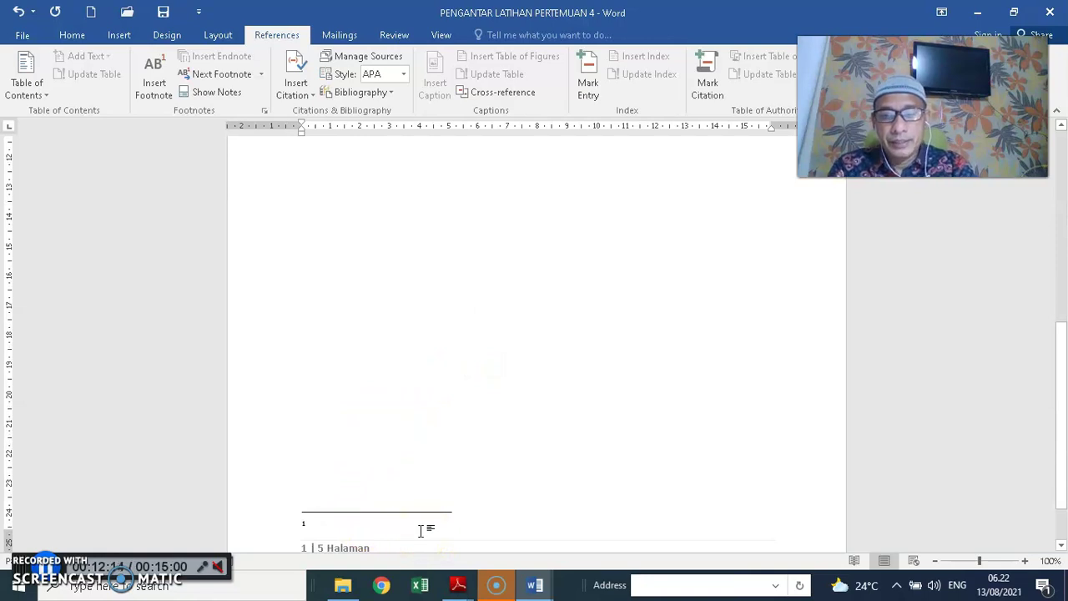
pyautogui.write('in')
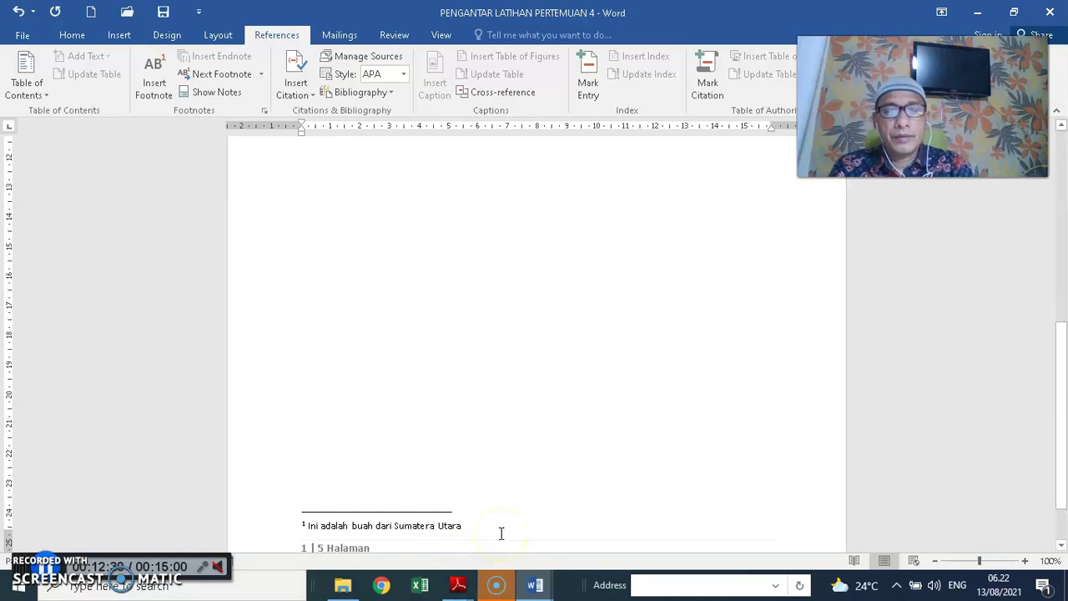
pyautogui.write('yang banyak digemari')
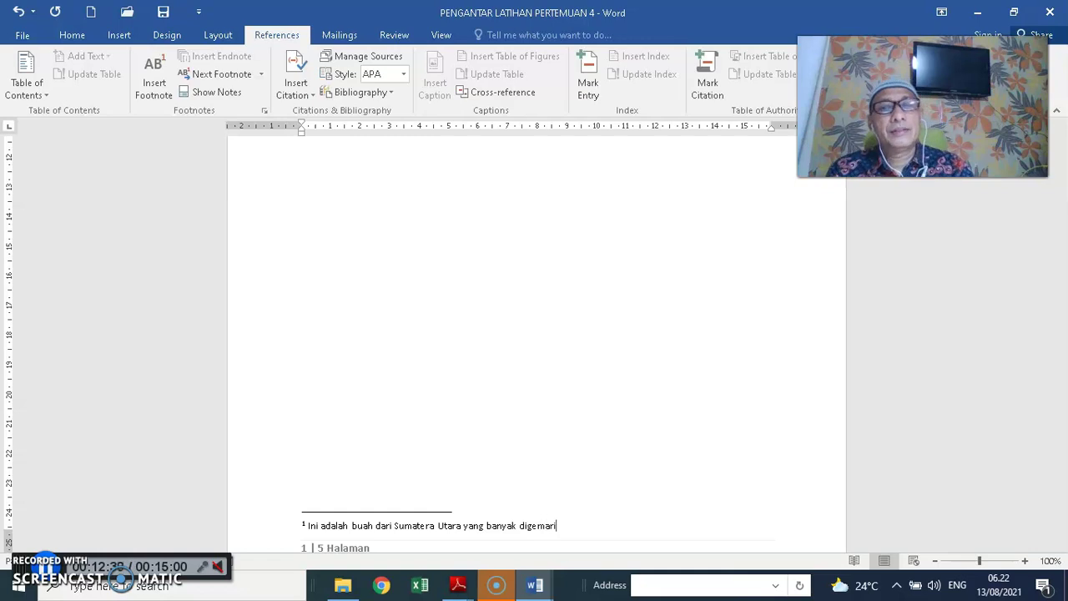
# Insert a second footnote after "sidempuan" reading "Ini adalah buah dari Sumatera Utara yang rasanya manis"
pyautogui.scroll(10, 658, 420)
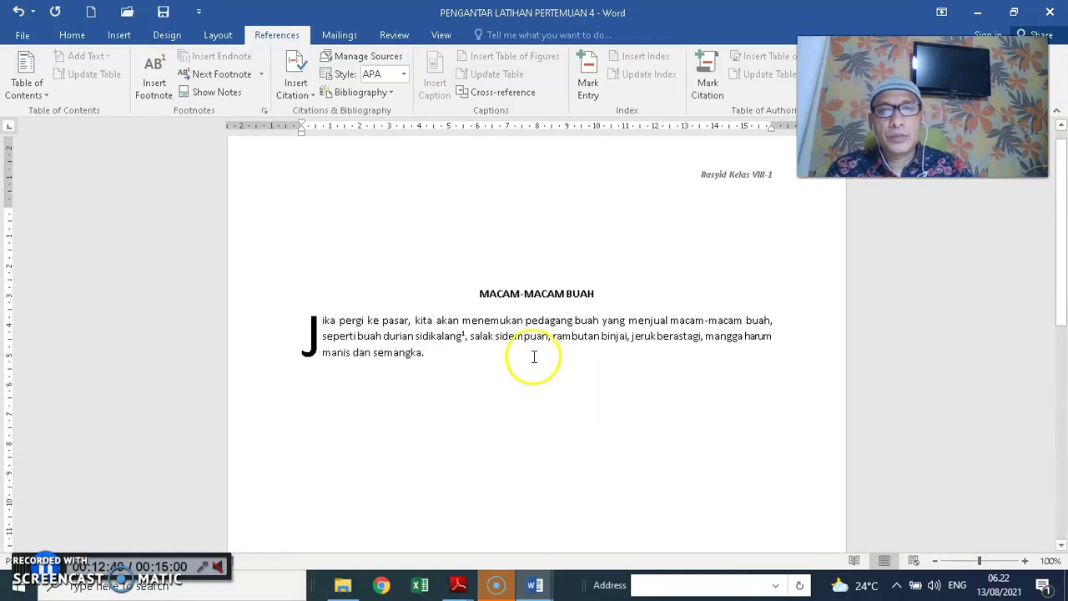
pyautogui.click(549, 336)
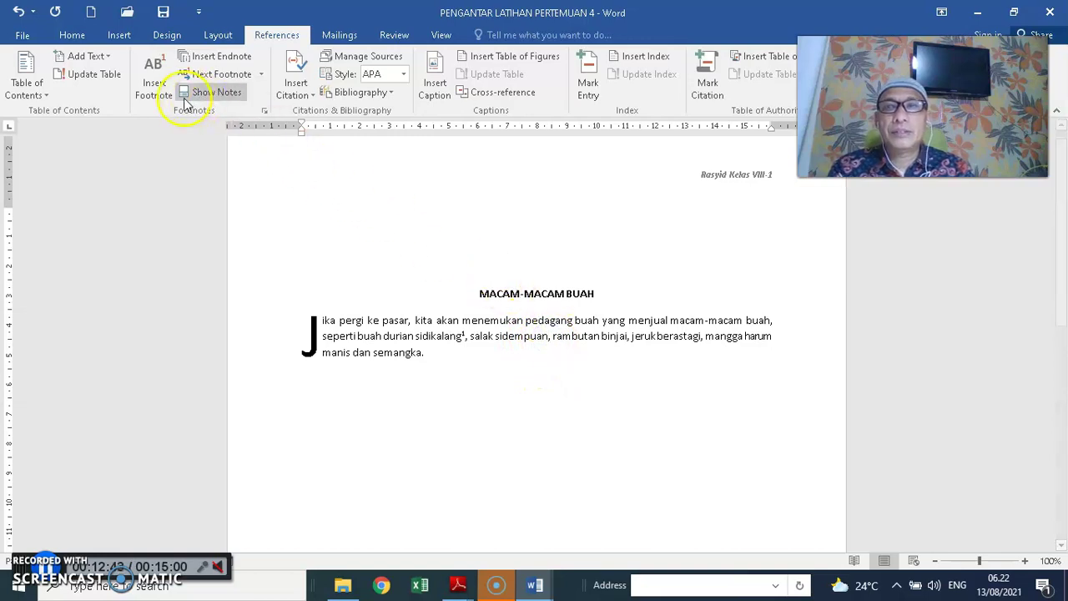
pyautogui.click(150, 75)
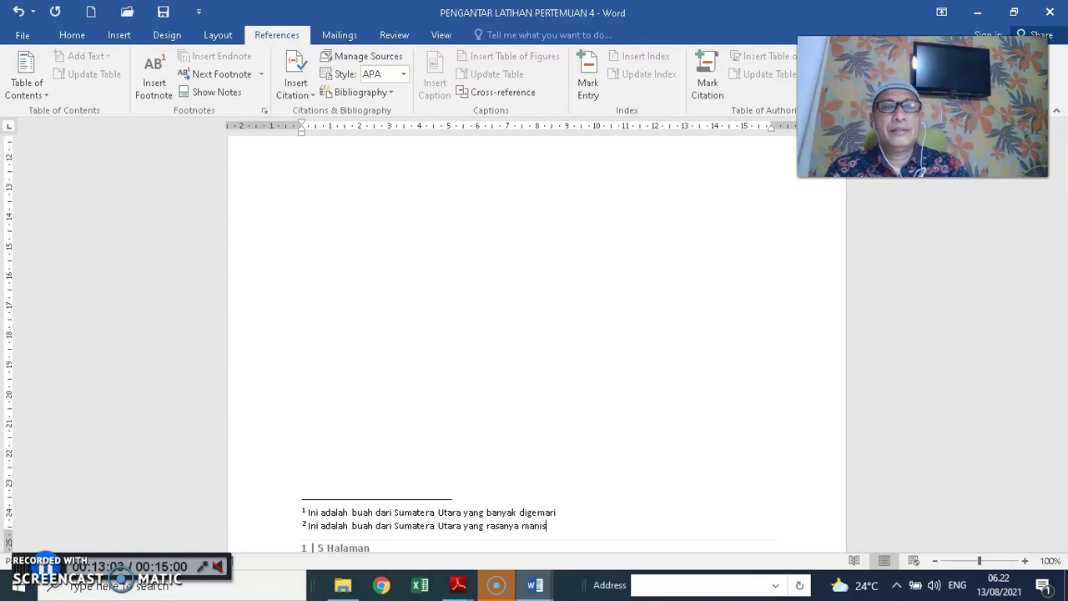
pyautogui.scroll(5, 575, 436)
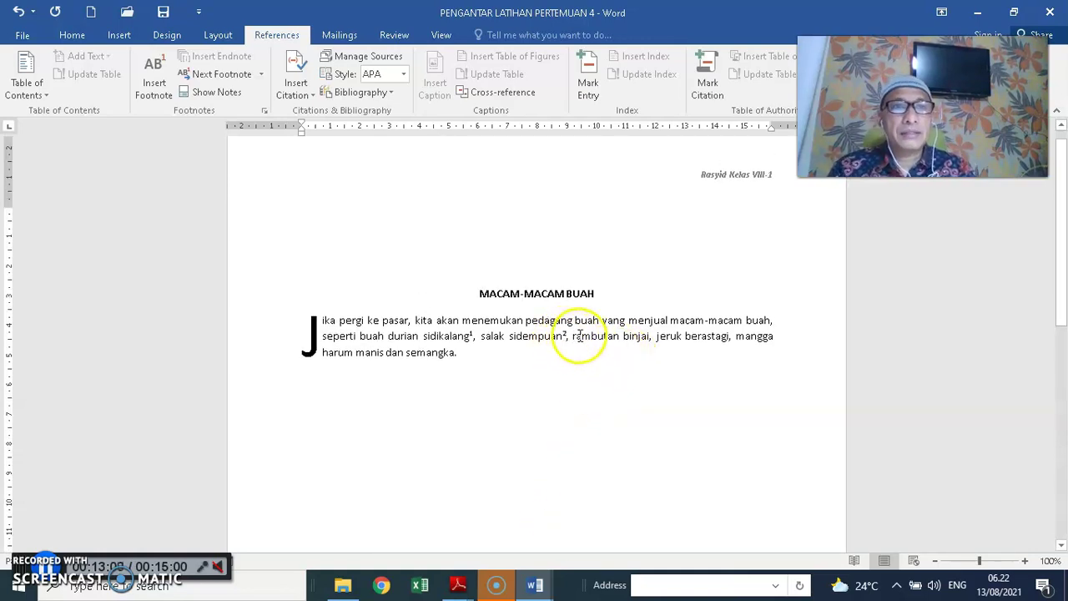
pyautogui.scroll(-5, 581, 336)
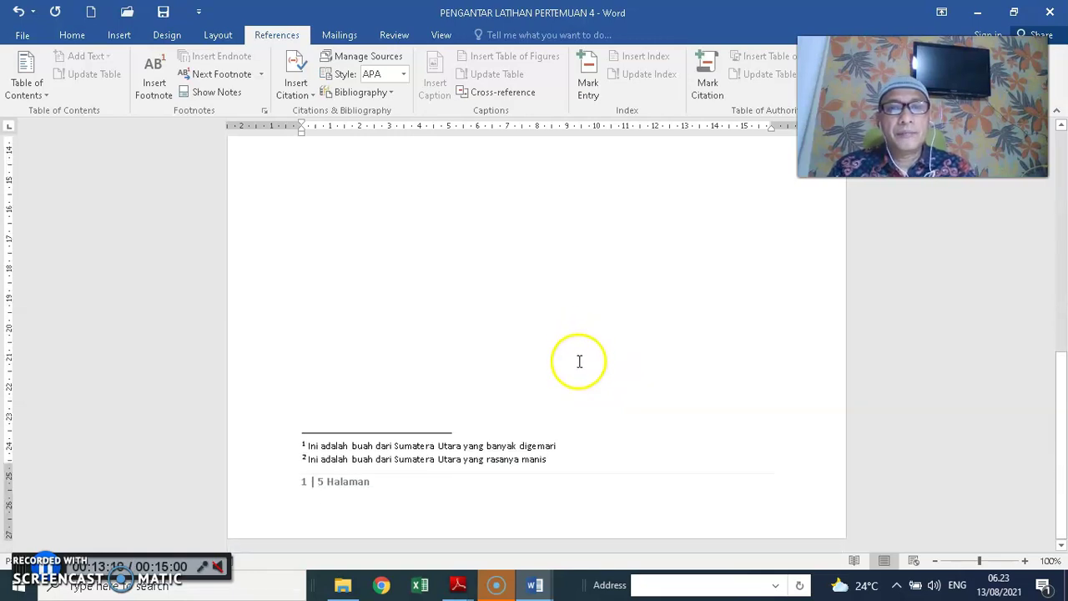
pyautogui.scroll(5, 440, 446)
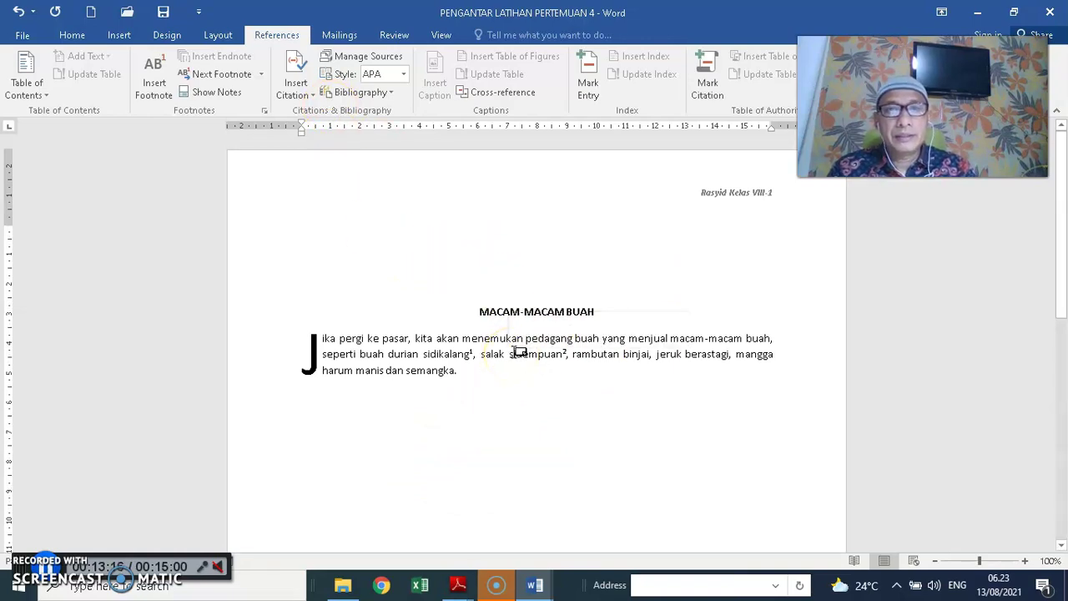
# Switch to the exercise sheet LATIHAN PERTEMUAN 4.pdf in Adobe Reader
pyautogui.click(530, 587)
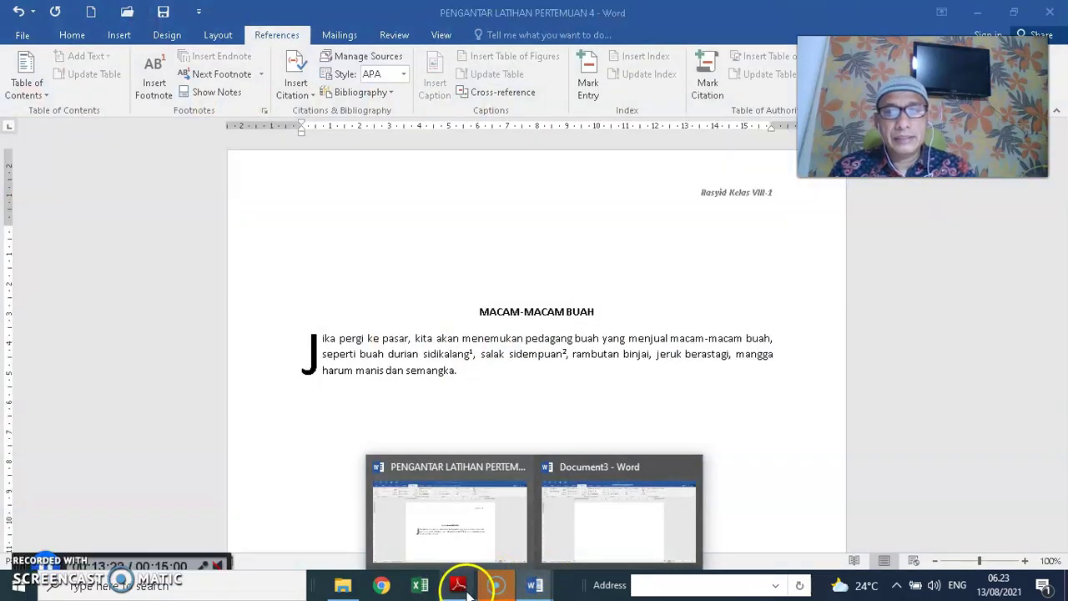
pyautogui.moveTo(459, 582)
pyautogui.click(460, 542)
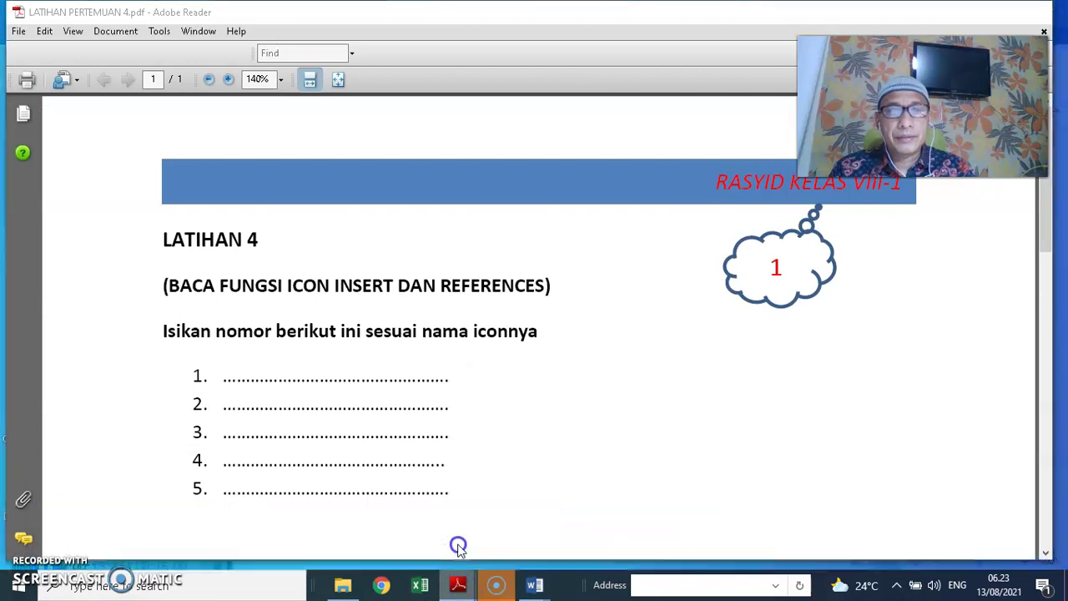